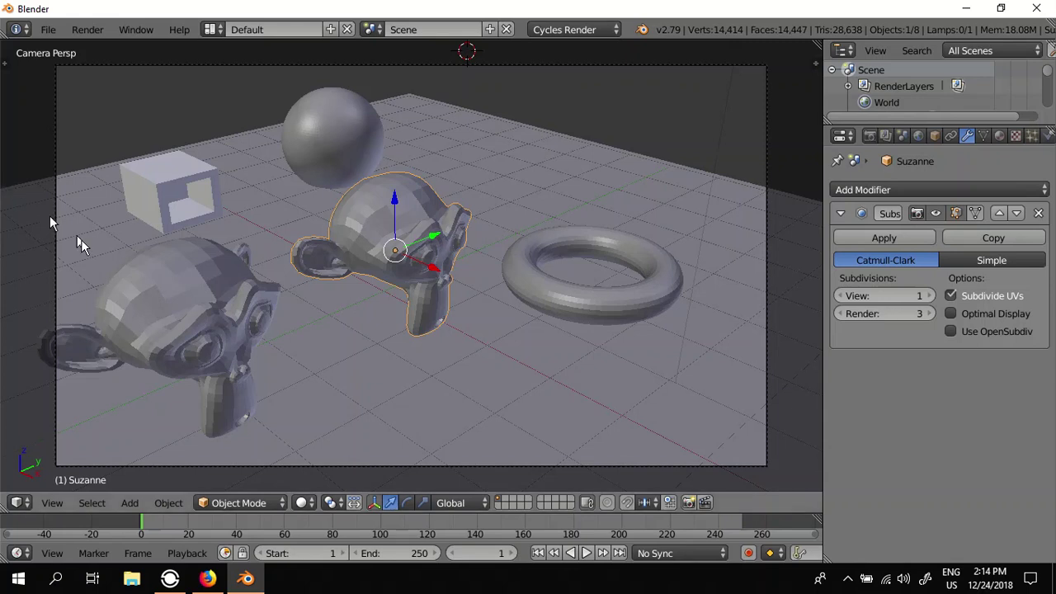
With the front monkey head selected, split the 3D viewport into two side-by-side areas and turn the new one into a Node Editor without its sidebar
right_click(160, 291)
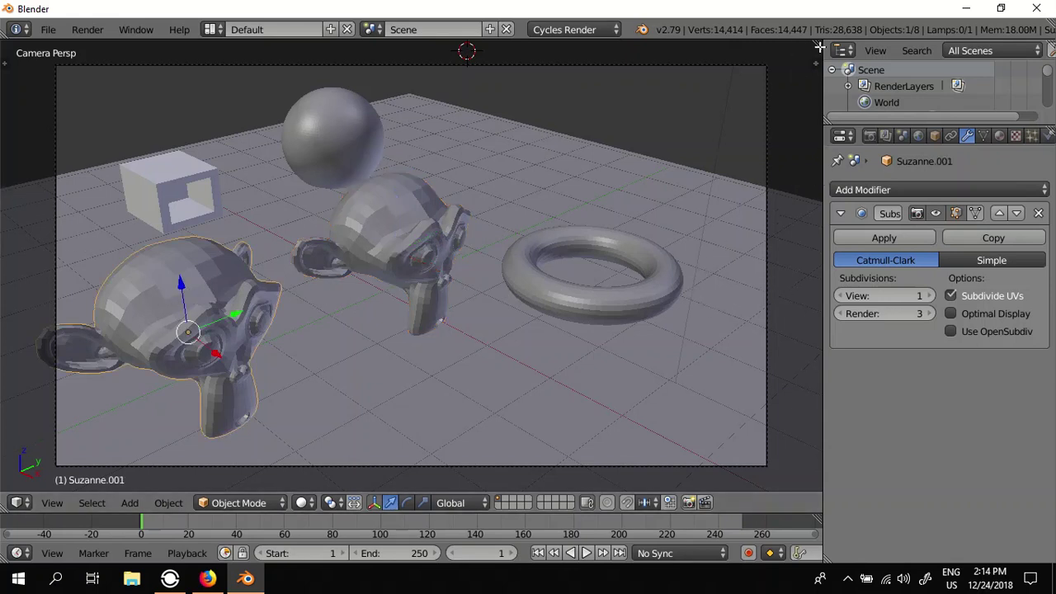
drag(794, 51, 446, 127)
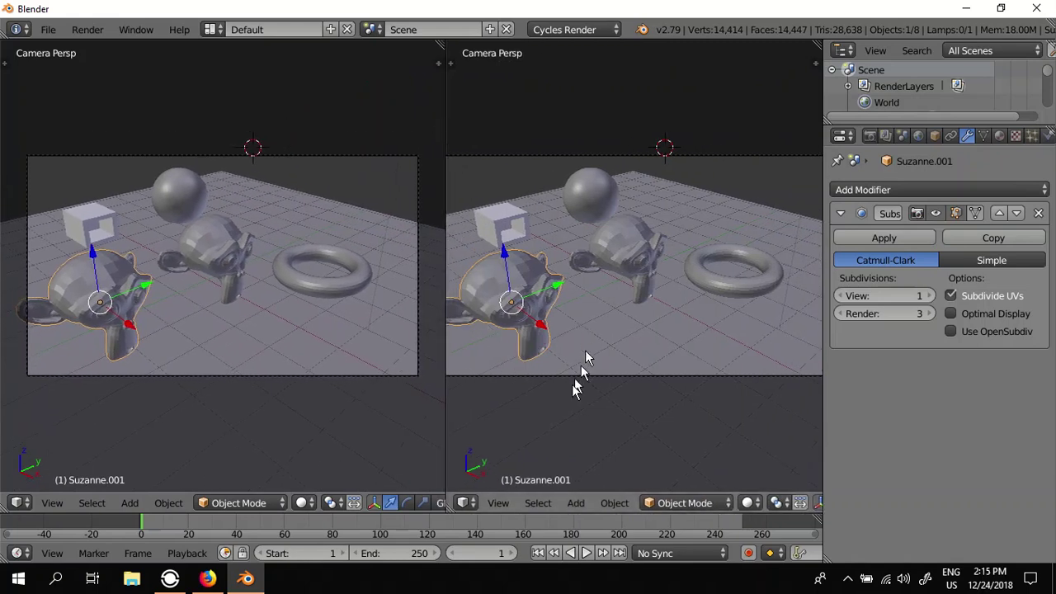
click(467, 502)
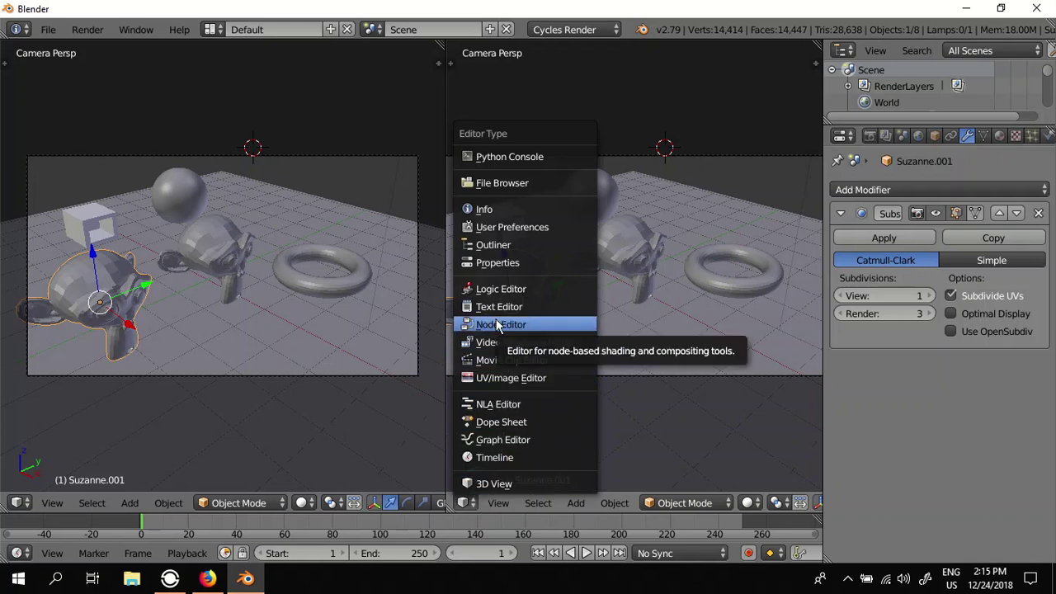
click(498, 325)
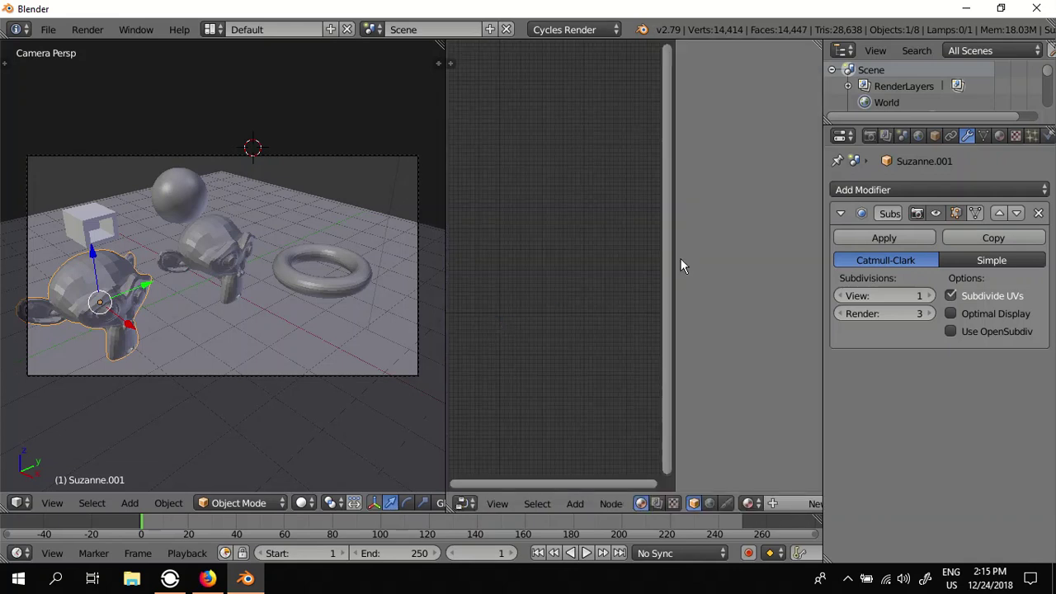
drag(677, 259, 805, 268)
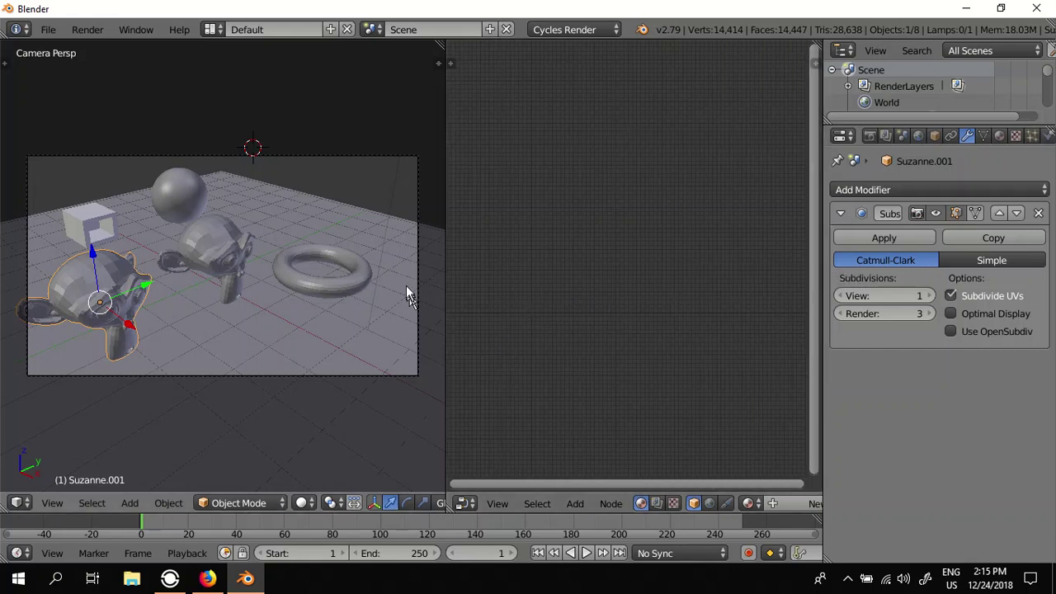
Split the Node Editor horizontally, make its upper half a 3D View, and set the large original viewport to Rendered shading
drag(819, 43, 782, 230)
click(468, 235)
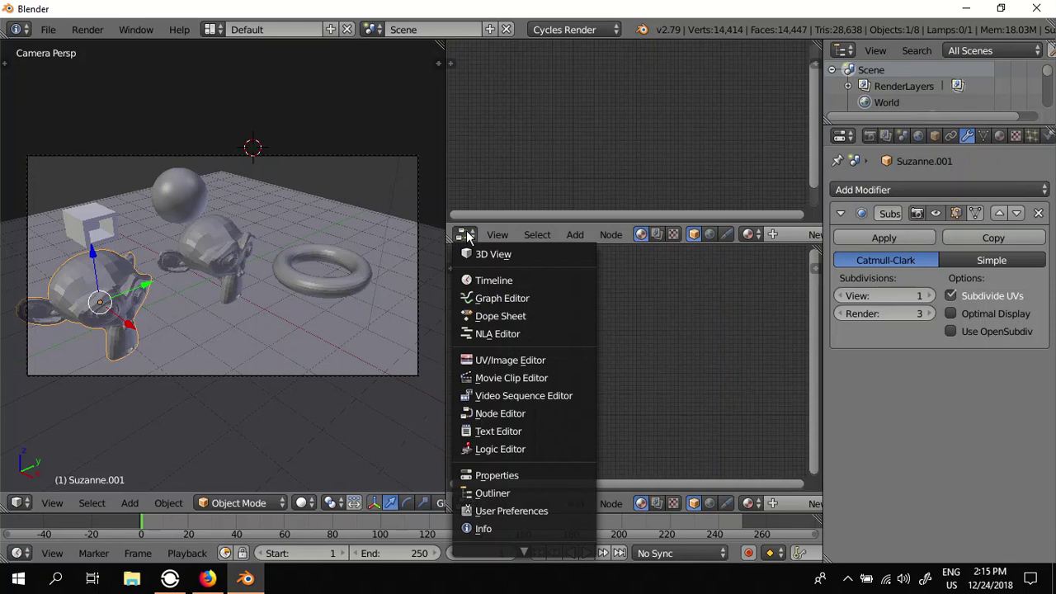
click(473, 255)
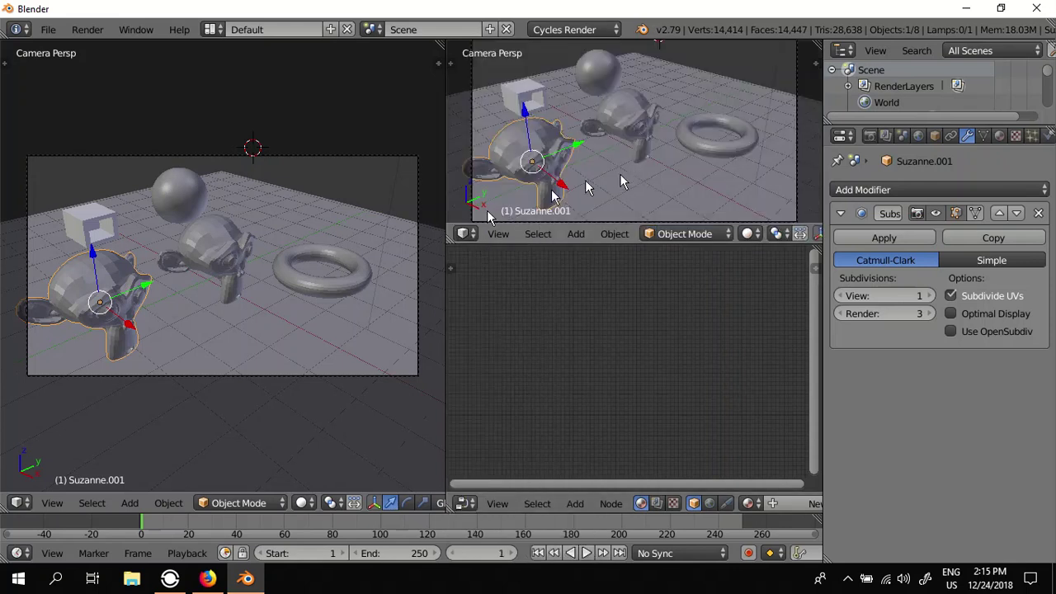
click(304, 502)
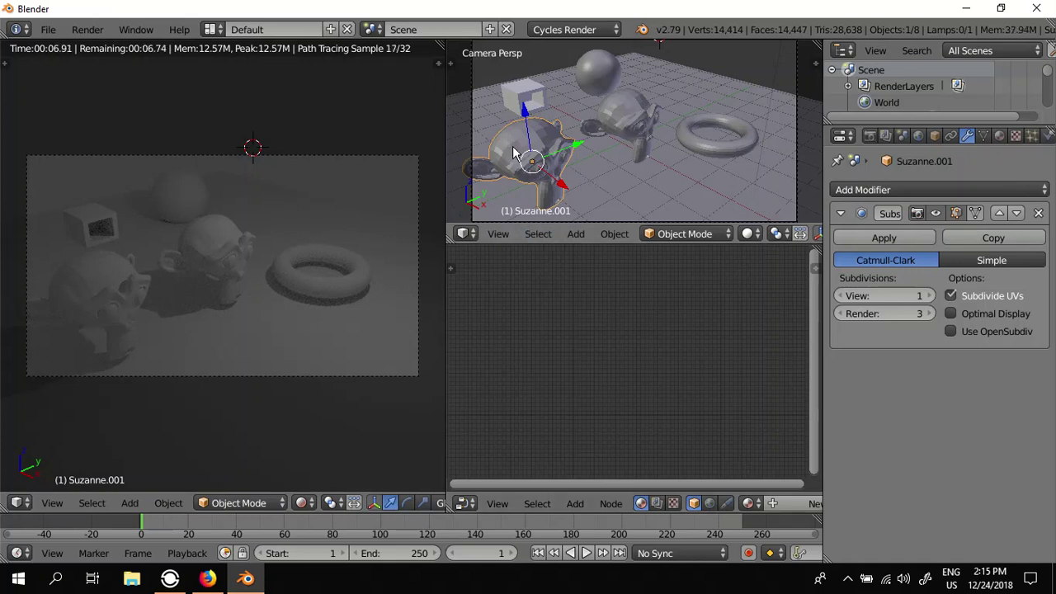
Create a new material for the front monkey head and enable PBR Materials on it
click(997, 136)
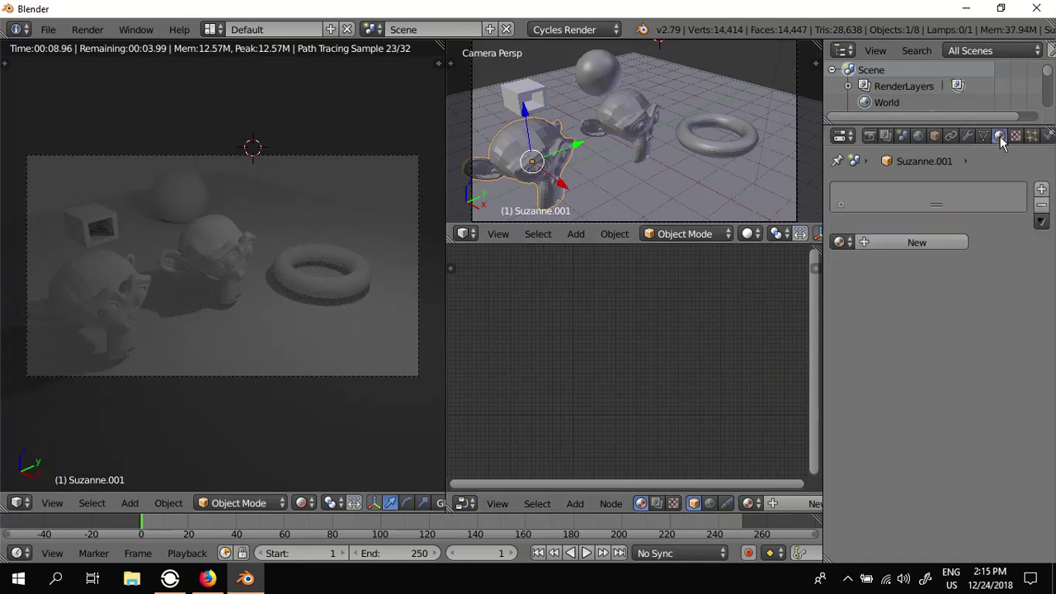
click(892, 243)
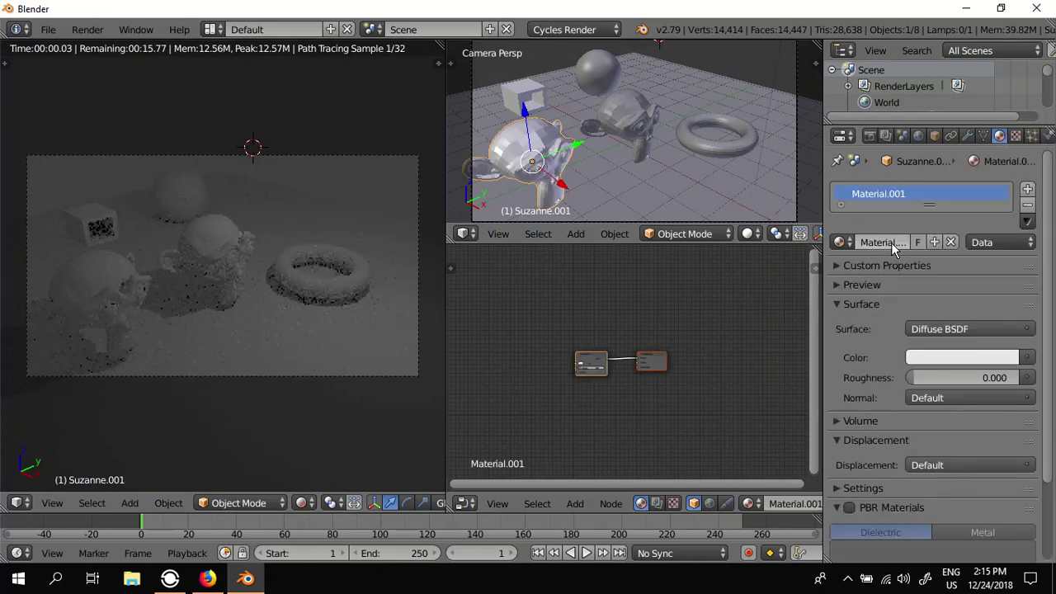
scroll(896, 252, down, 3)
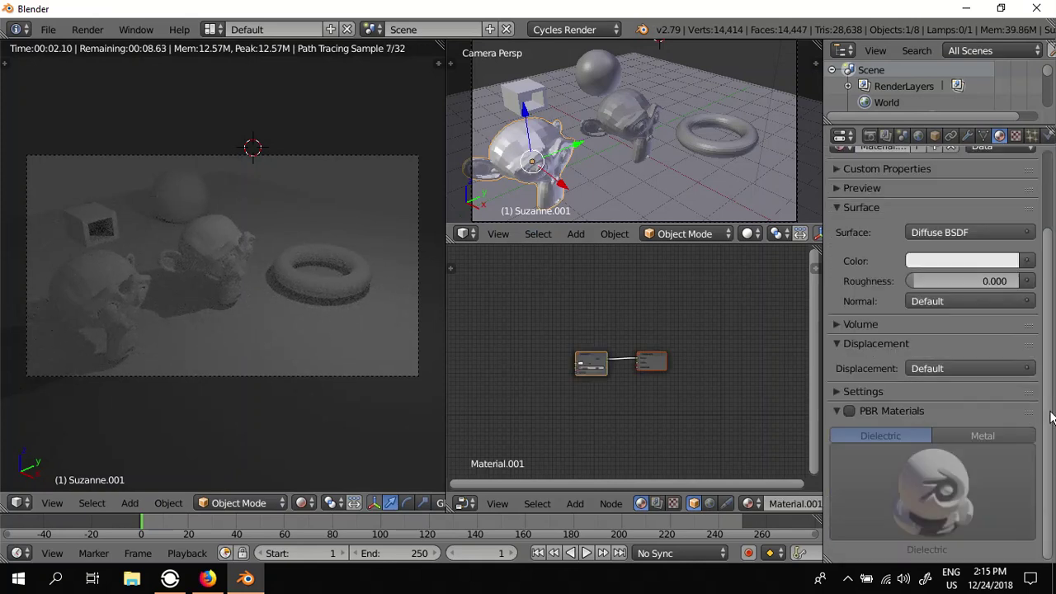
click(849, 411)
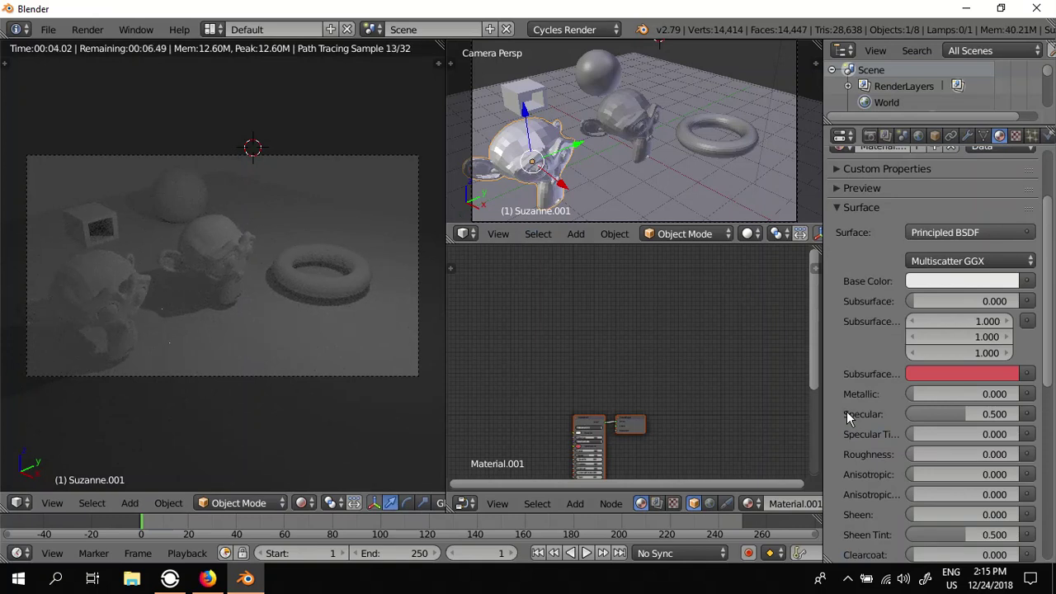
Collapse the Surface settings, assign the Plastic dielectric preset to the front monkey head, and bring its Principled BSDF node into view
click(828, 207)
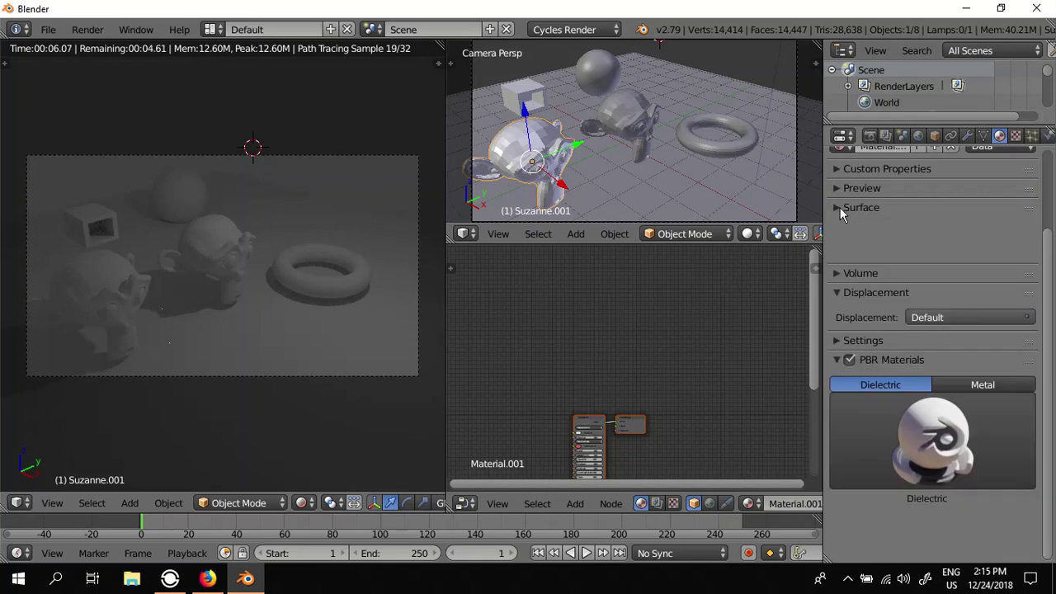
click(937, 388)
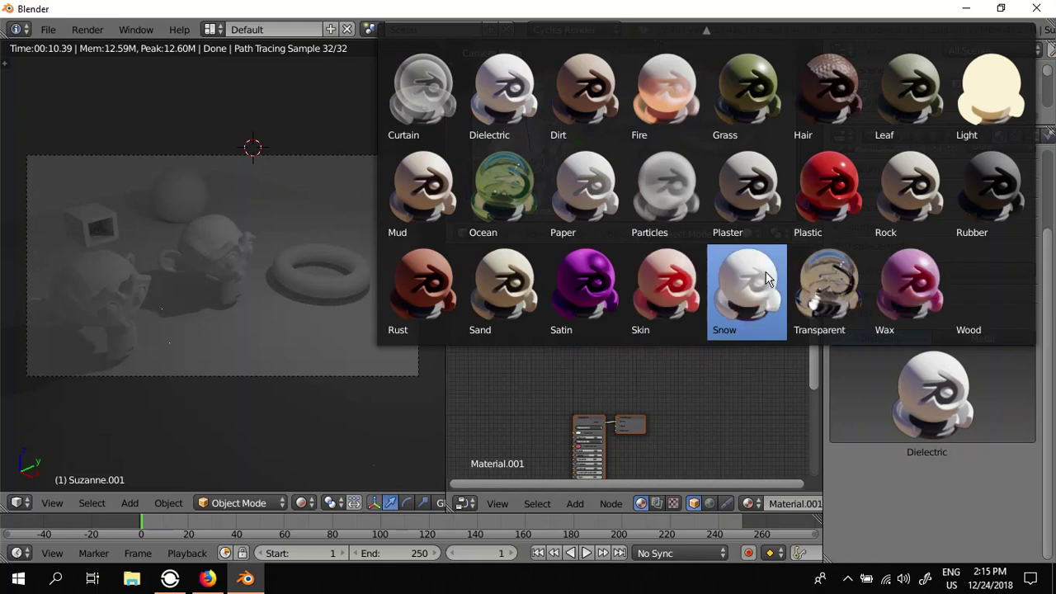
click(848, 193)
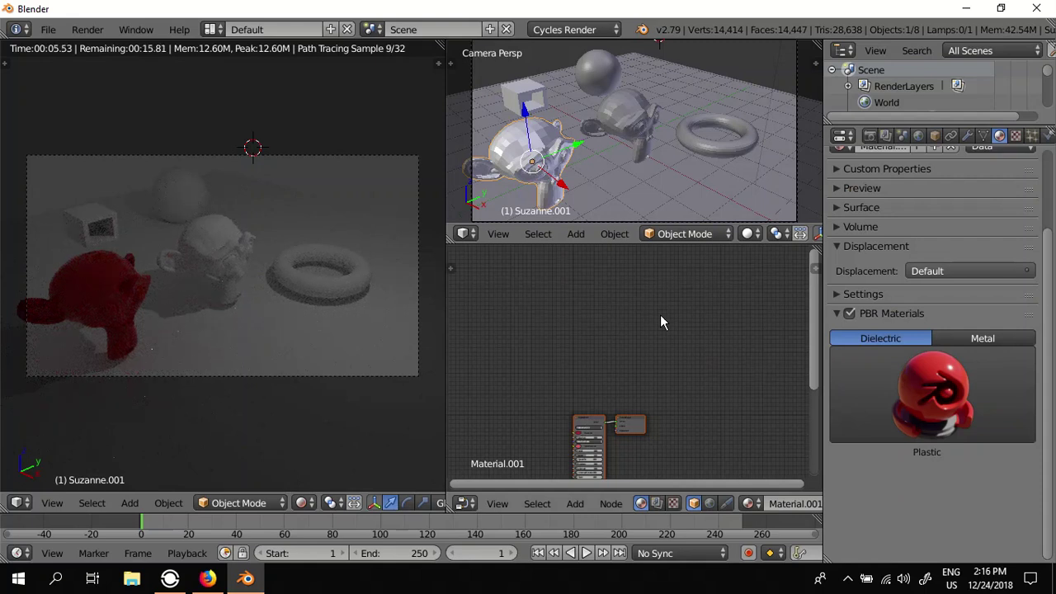
middle_drag(647, 391, 688, 313)
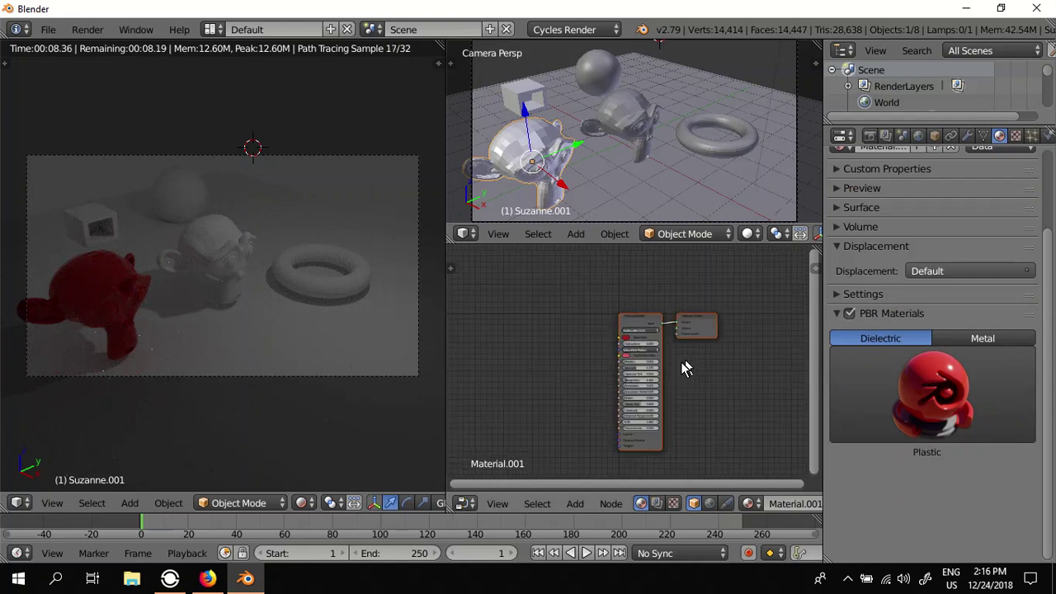
scroll(681, 361, up, 3)
scroll(674, 376, up, 2)
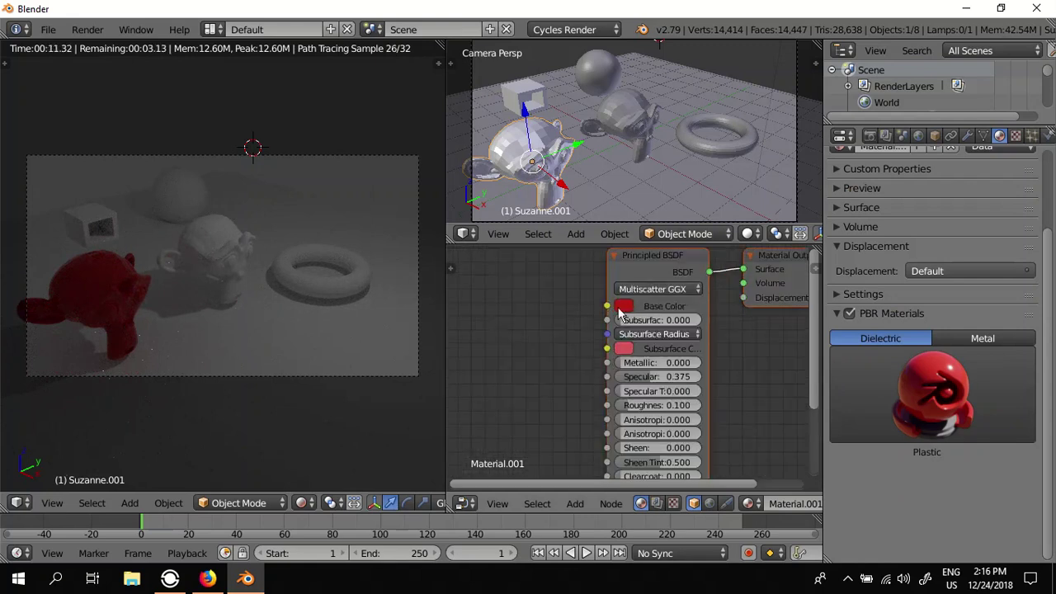
Give the middle monkey head a new material using the Gold preset from the PBR metals
right_click(621, 111)
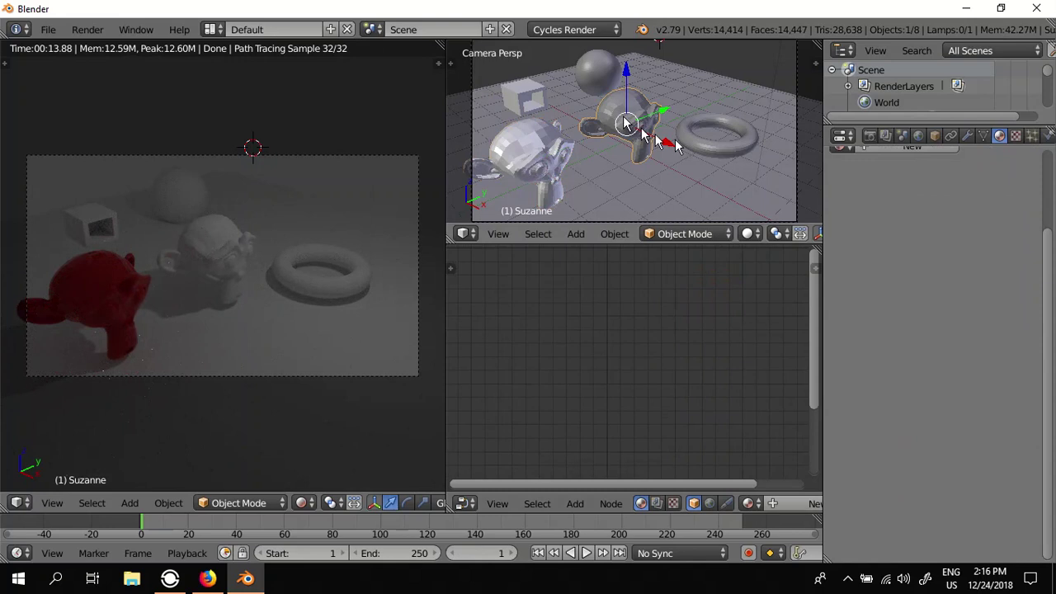
drag(1046, 301, 1030, 216)
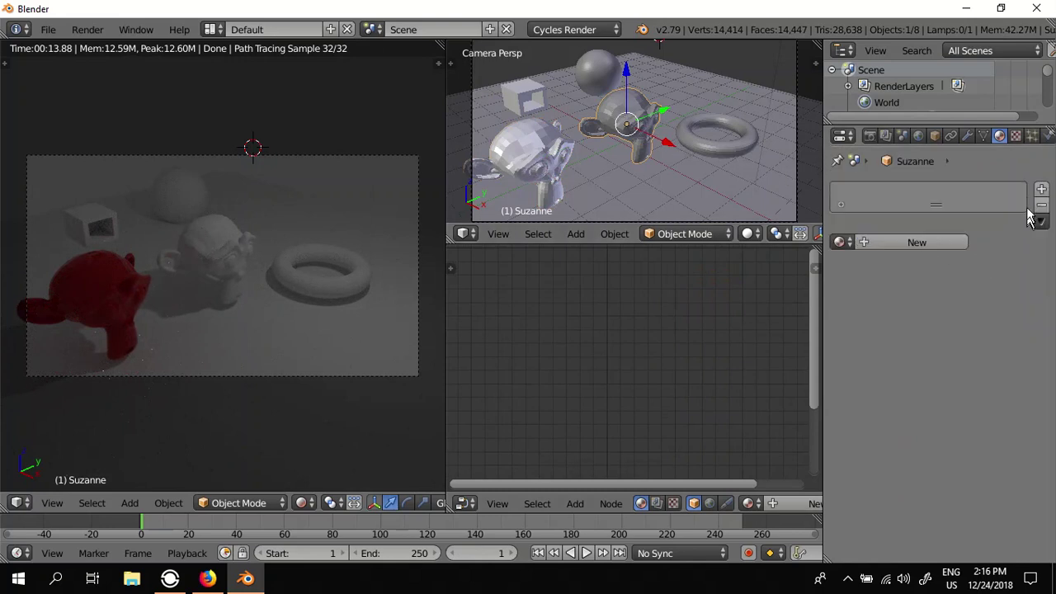
click(912, 244)
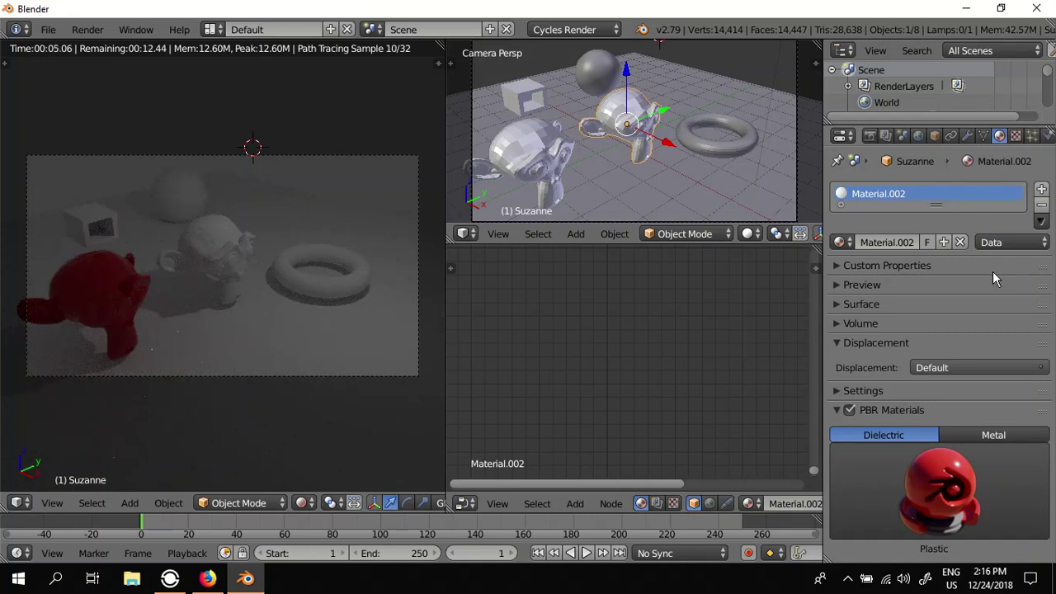
click(974, 437)
click(949, 483)
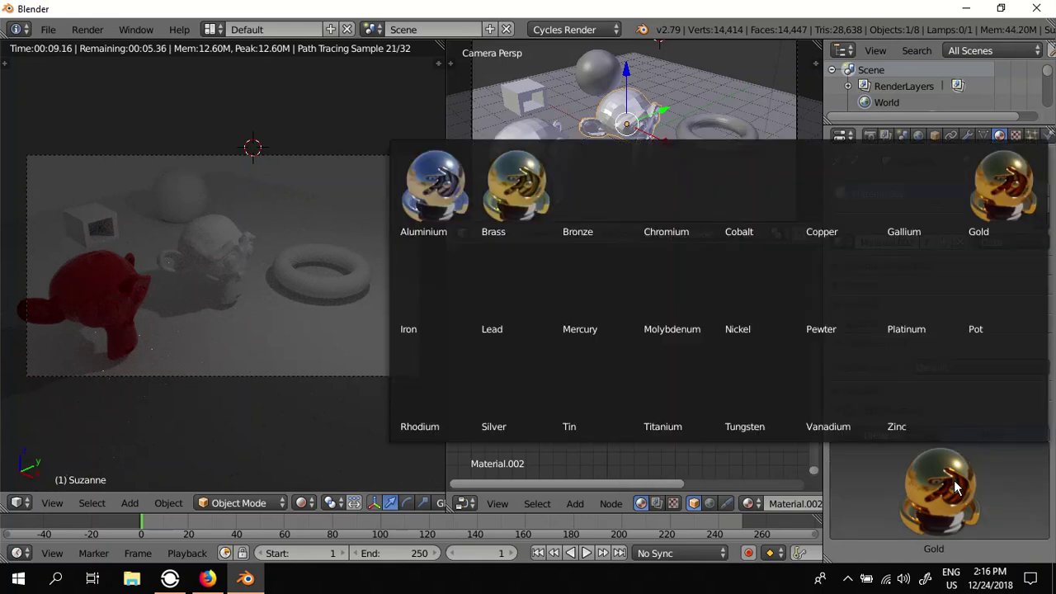
click(1007, 198)
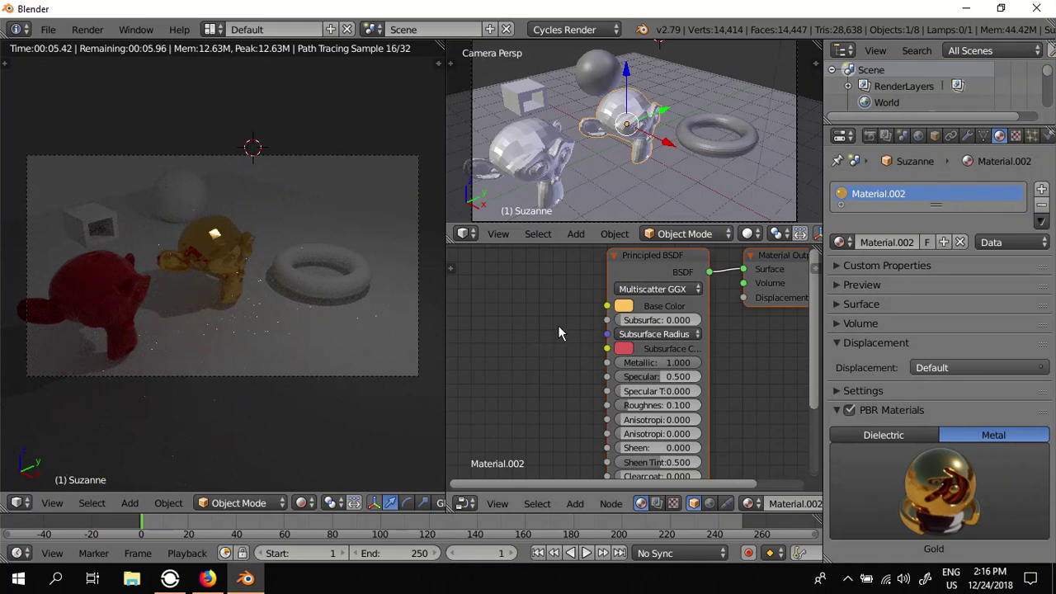
Give the torus a new material using the Bronze metal preset
right_click(725, 143)
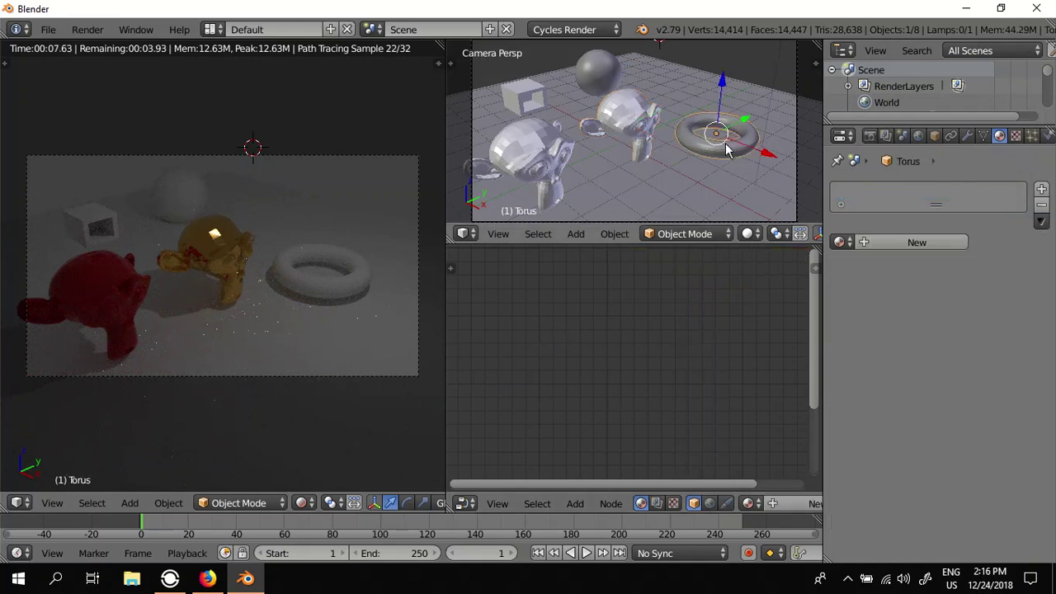
click(895, 240)
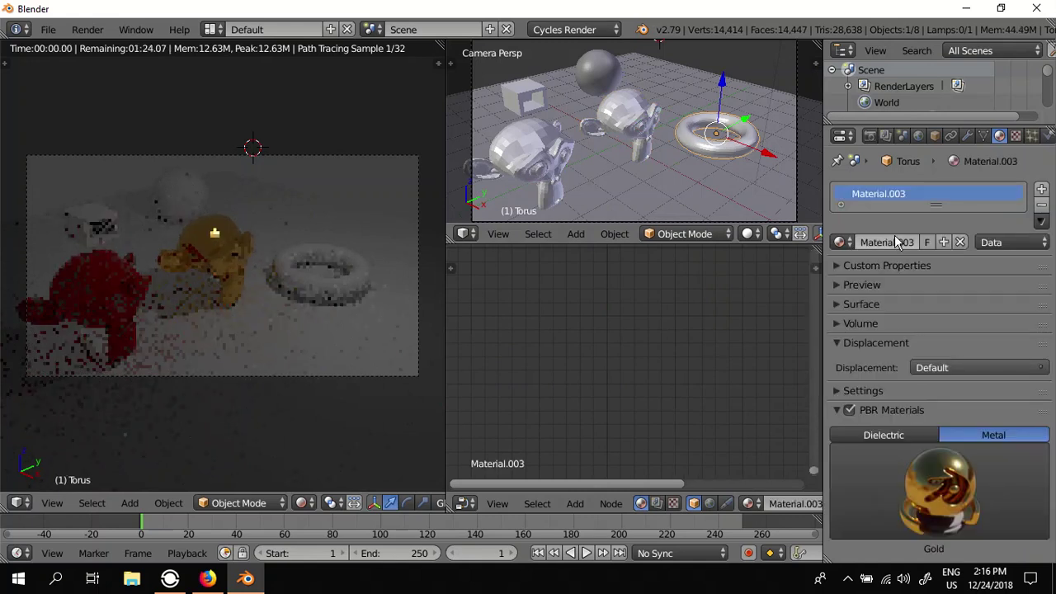
click(955, 483)
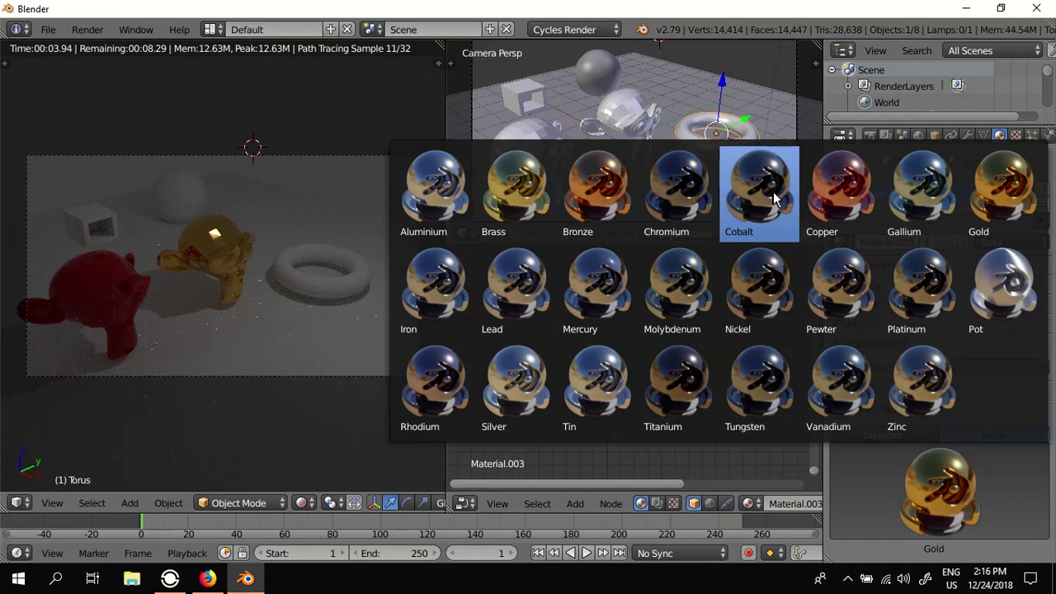
click(585, 198)
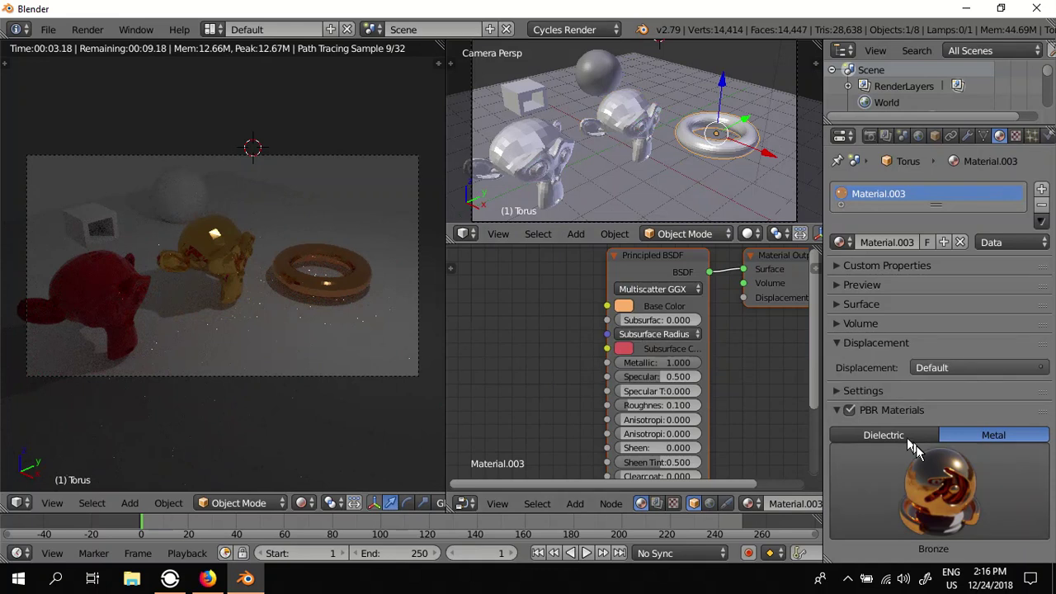
Give the sphere a new material using the Rubber preset from the PBR dielectrics
right_click(599, 77)
click(886, 240)
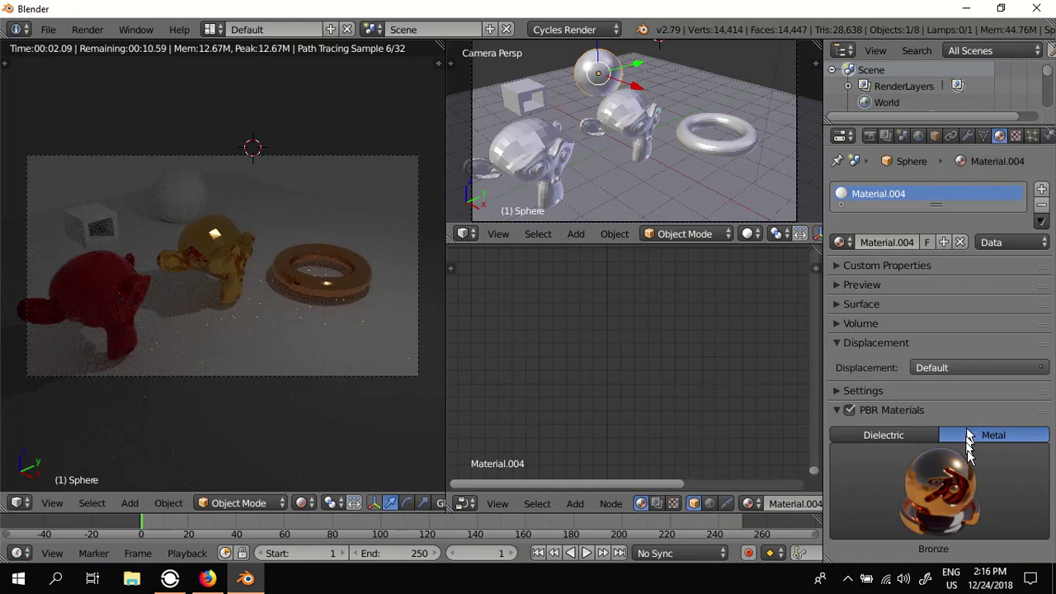
click(951, 485)
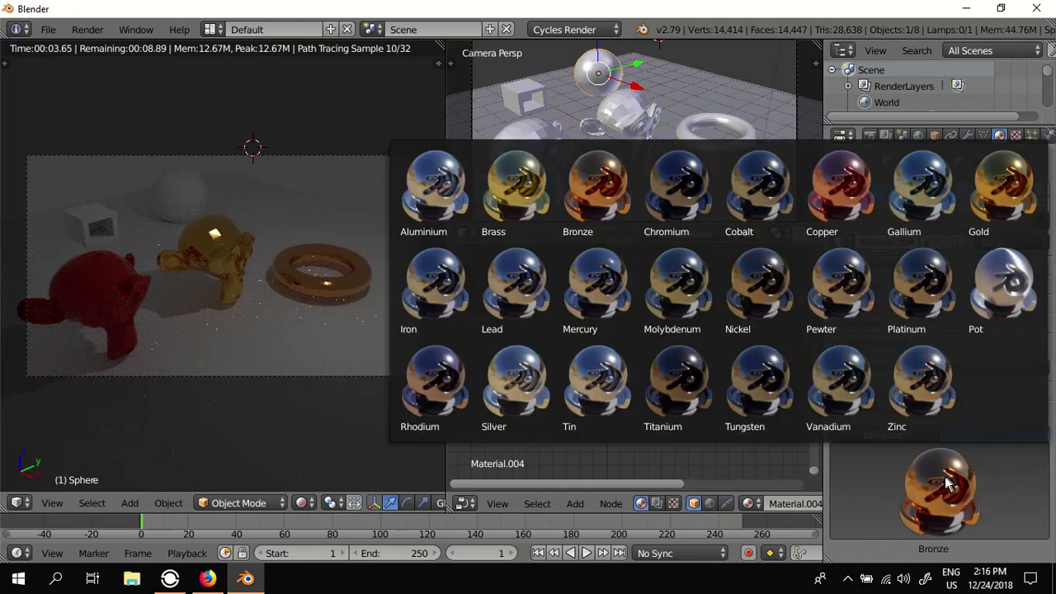
click(881, 439)
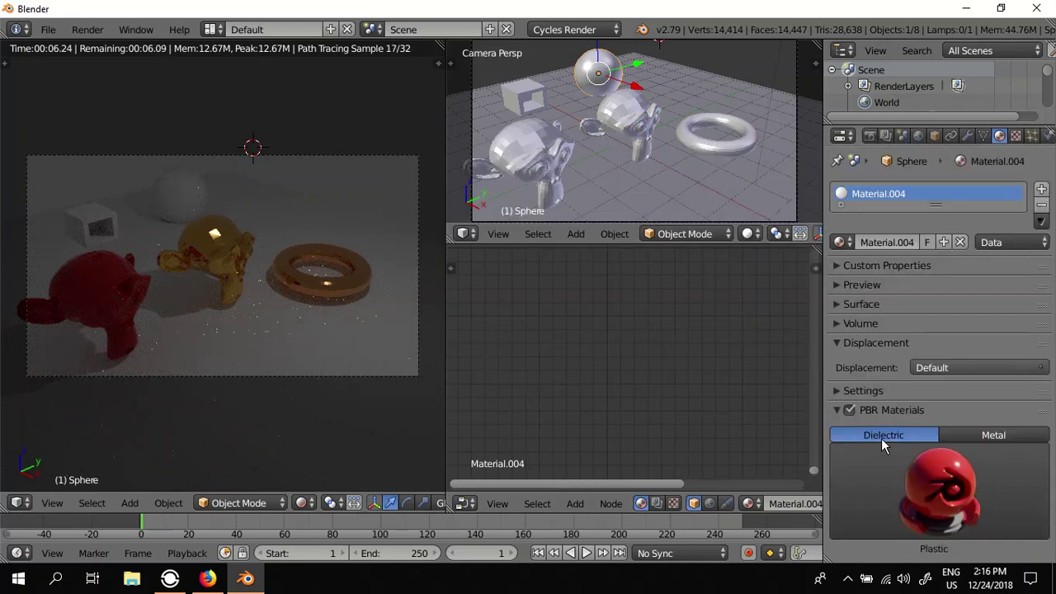
click(929, 469)
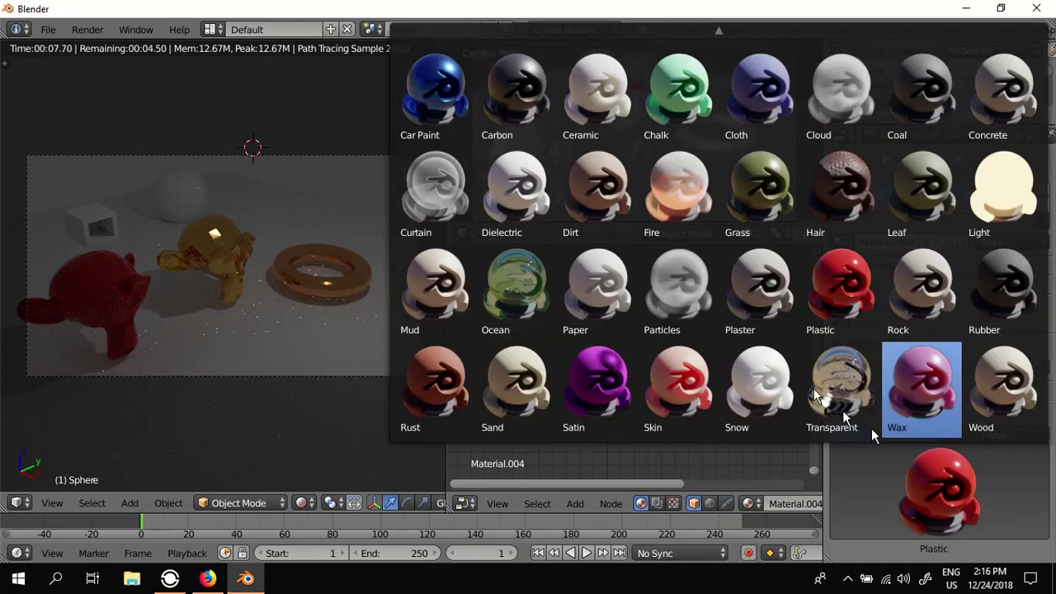
click(1010, 288)
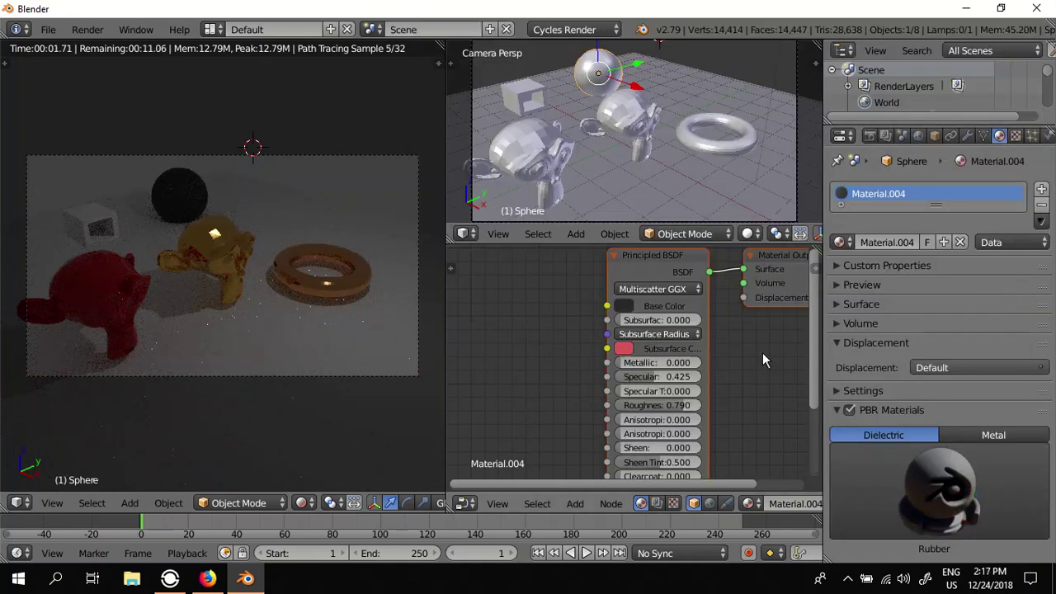
Change the Base Color of the sphere's rubber material to a brighter green in its Principled BSDF node
click(624, 307)
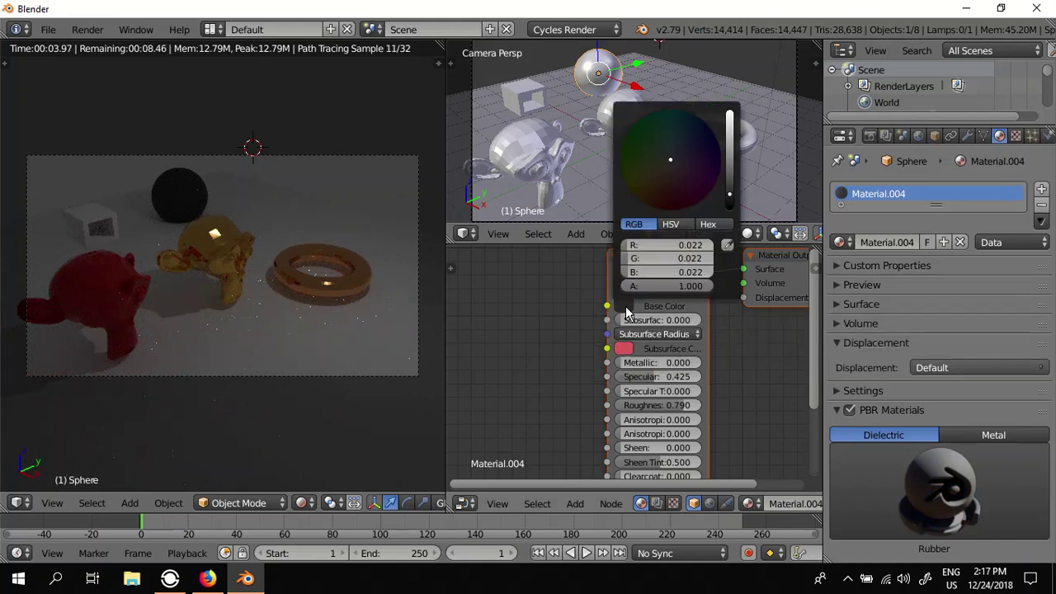
click(642, 154)
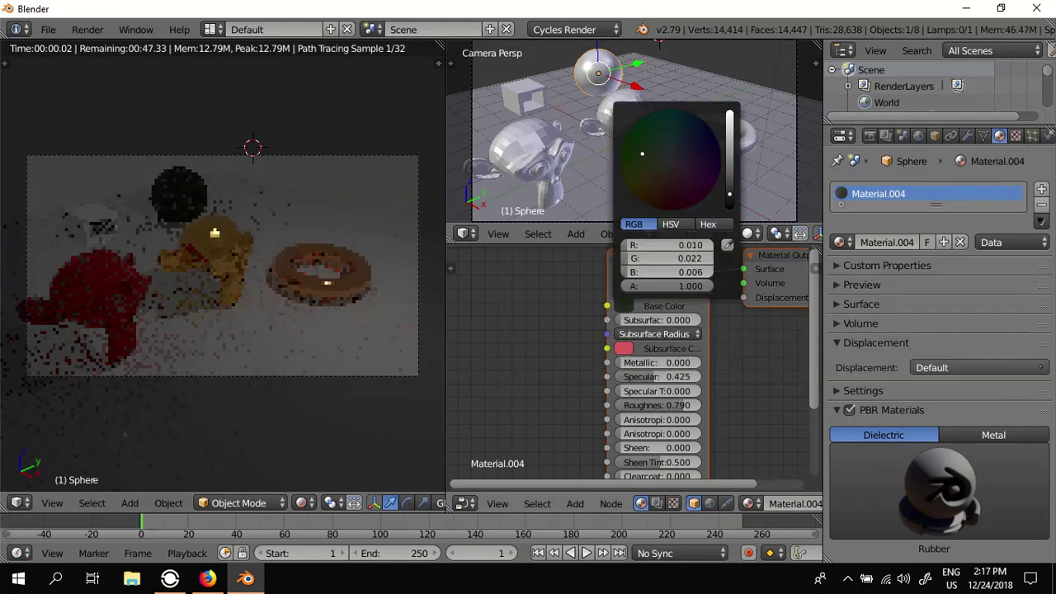
drag(631, 153, 639, 152)
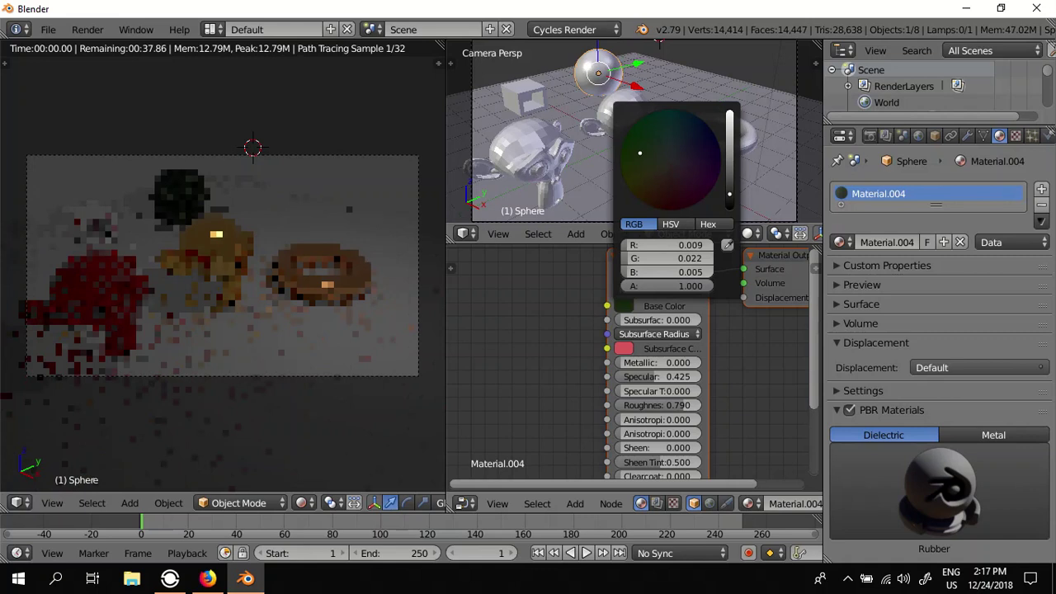
drag(729, 192, 730, 155)
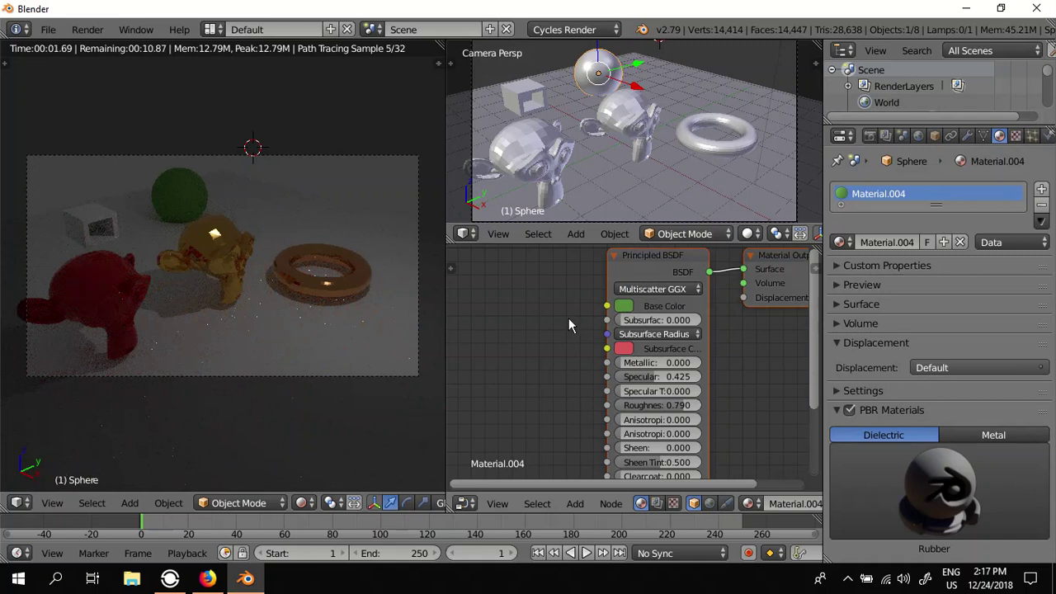
Move the green sphere over the bronze torus so it rests on the ring, nudging it about -0.15 along Y
key(g)
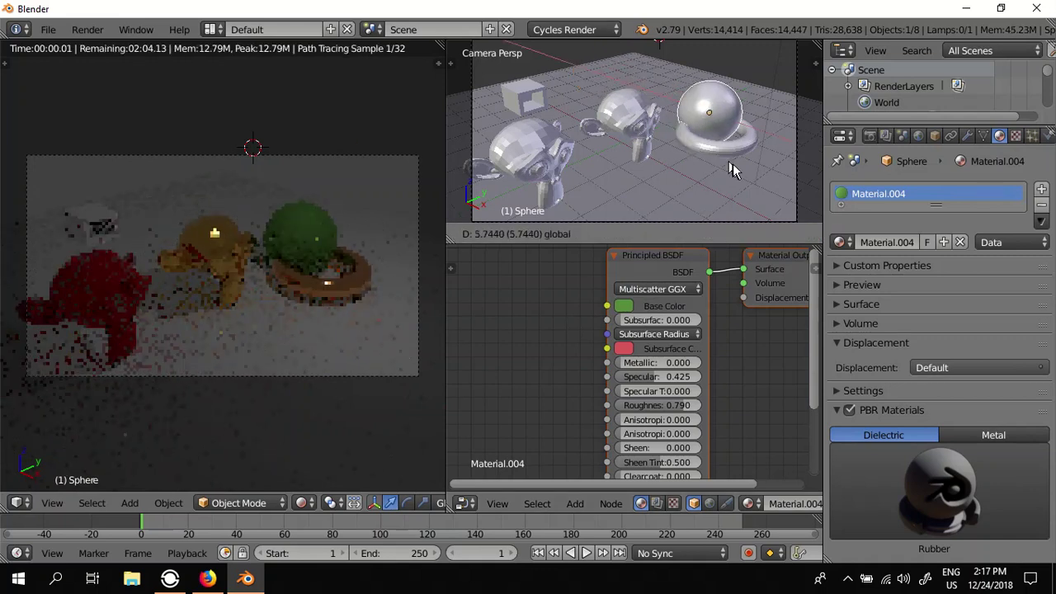
click(738, 166)
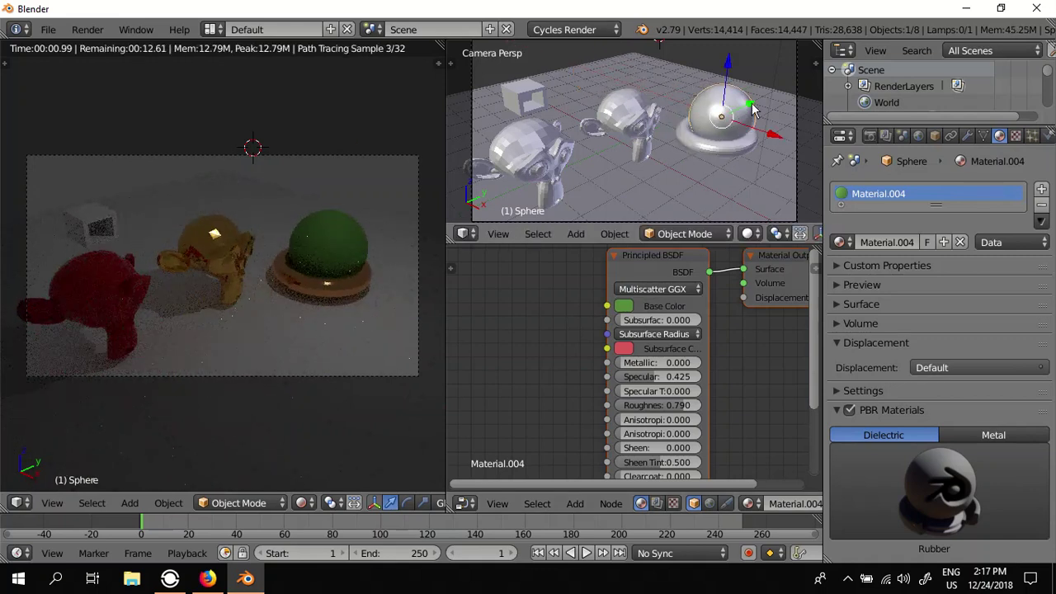
key(g)
key(y)
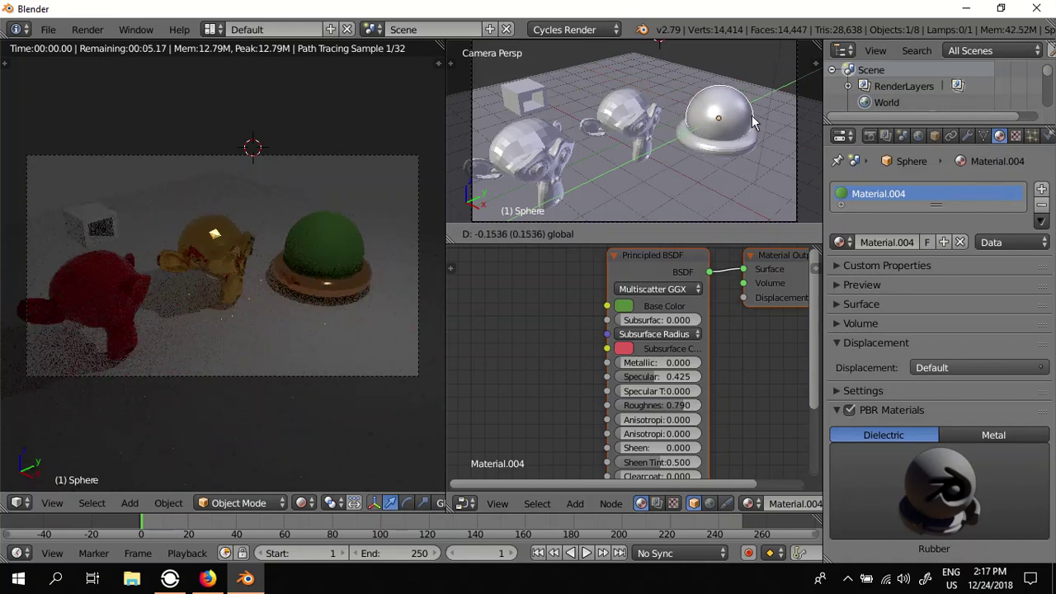
click(742, 183)
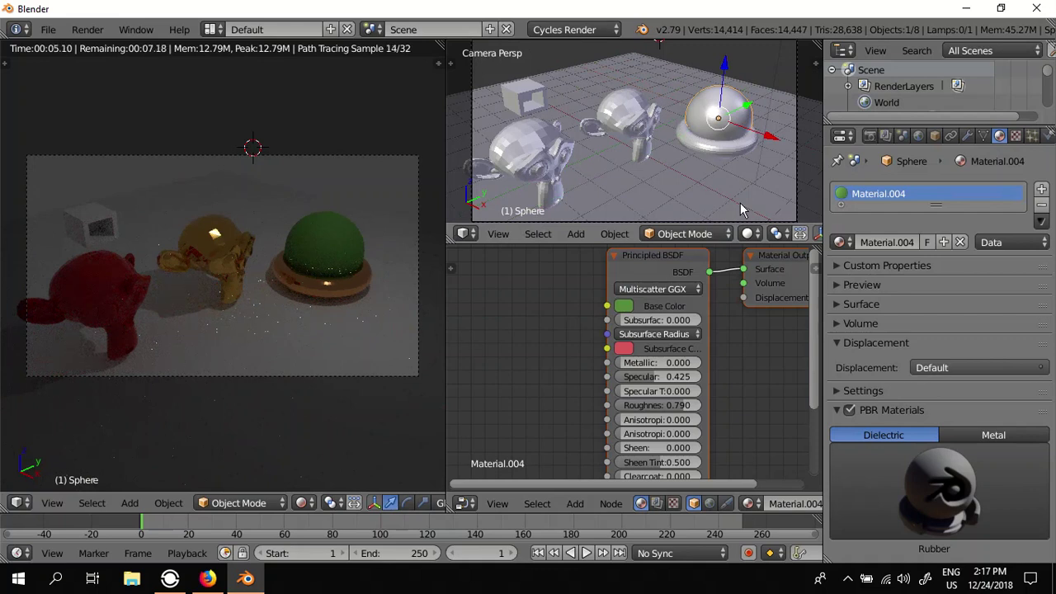
Apply the Wood preset from the PBR dielectrics to the hollow cube
right_click(520, 97)
click(925, 397)
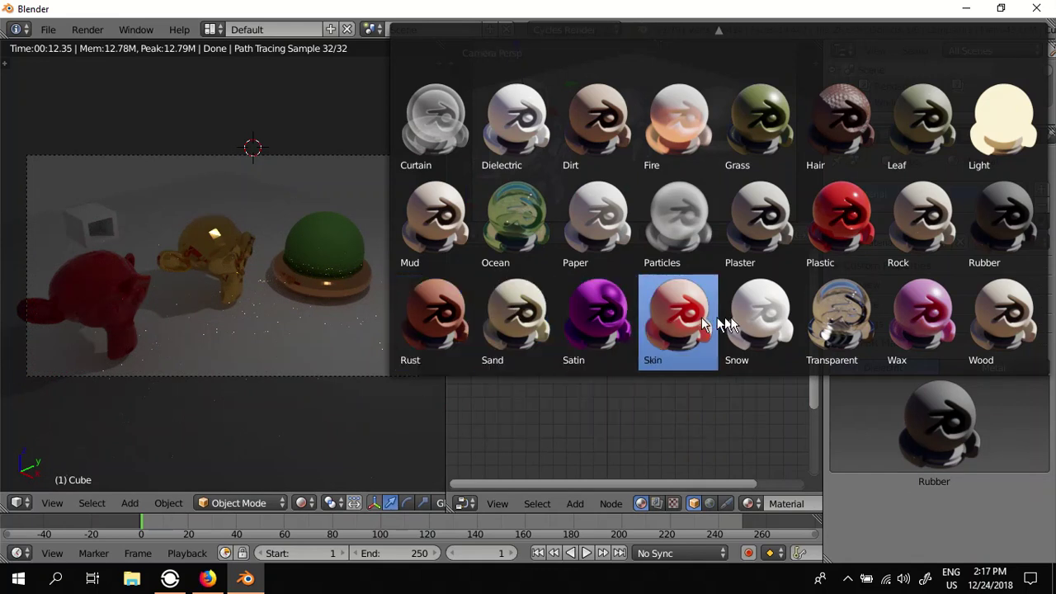
click(1016, 314)
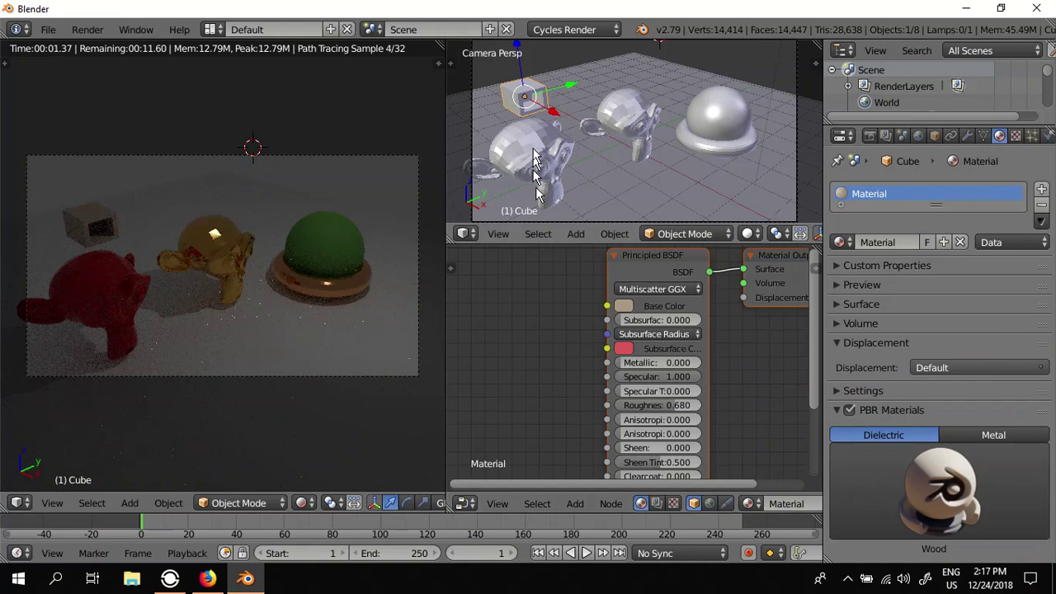
Move the wood cube to the front between the monkey heads and the torus, and darken its Base Color
drag(548, 112, 678, 206)
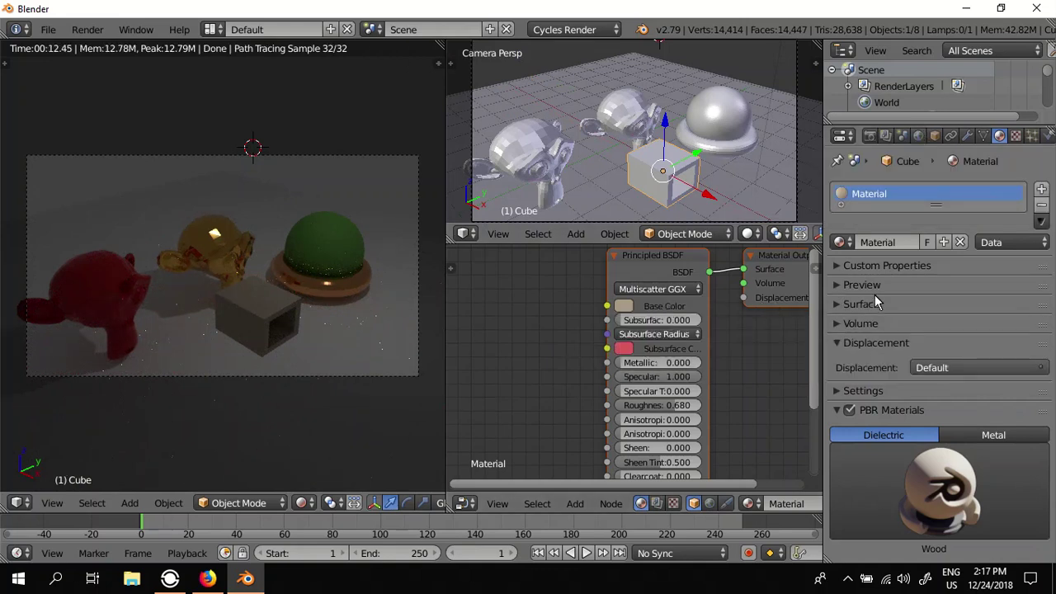
click(629, 307)
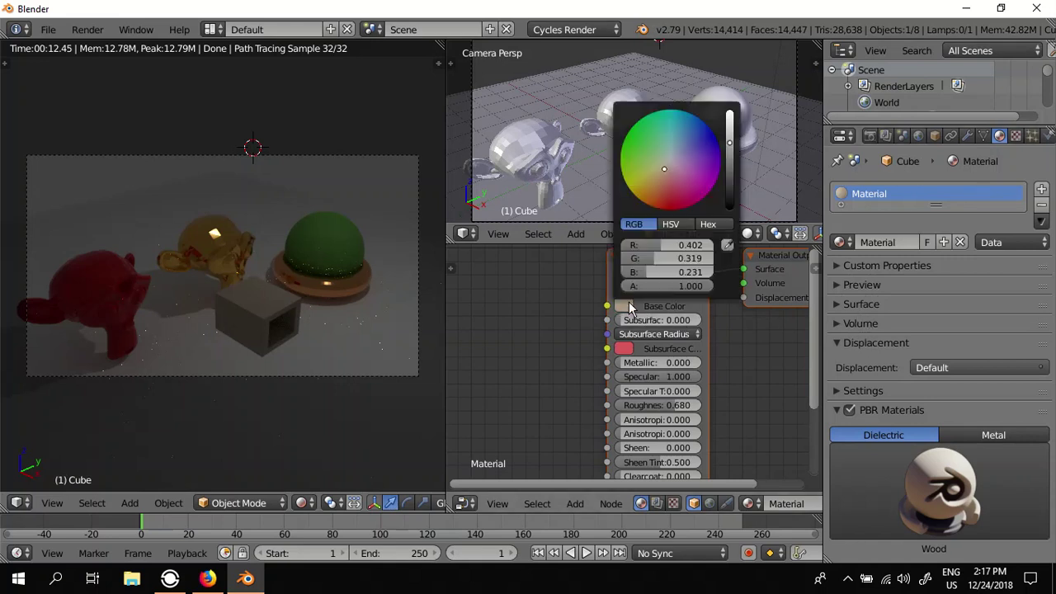
drag(731, 144, 729, 167)
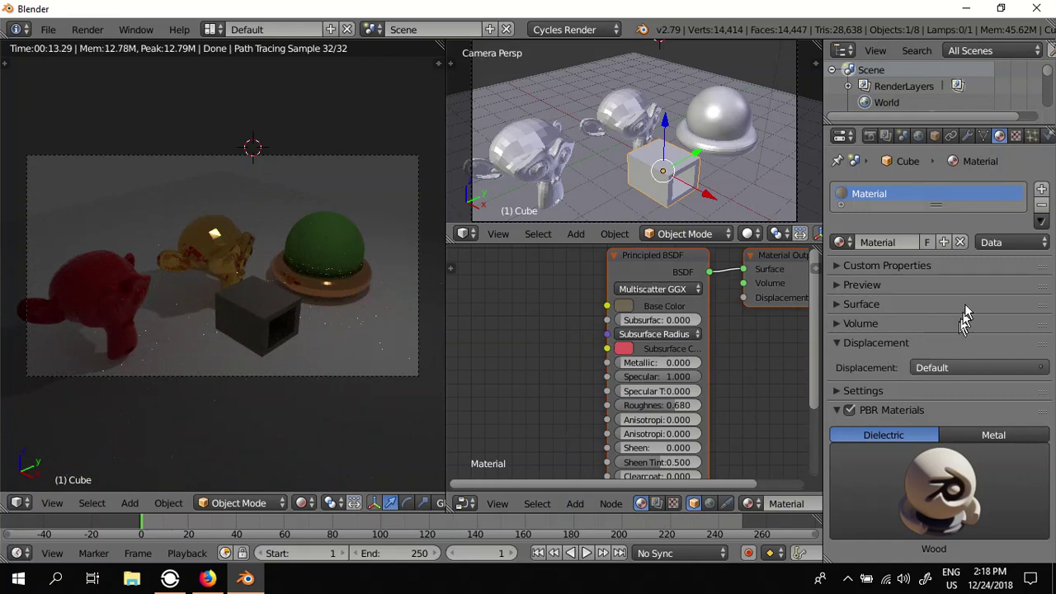
Enable nodes for the World surface and set the background color to an Environment Texture
click(919, 137)
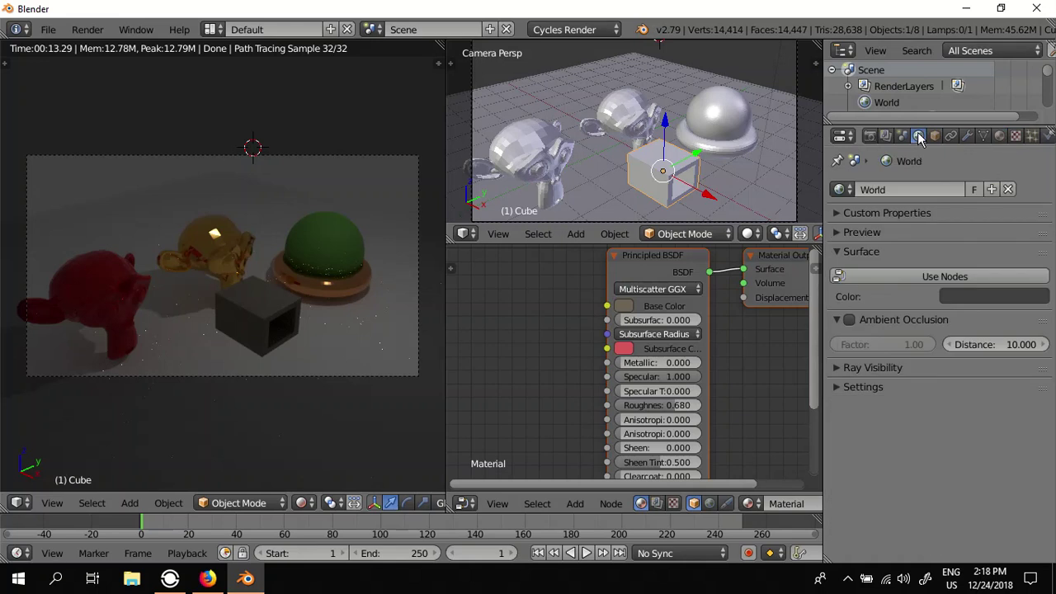
click(870, 273)
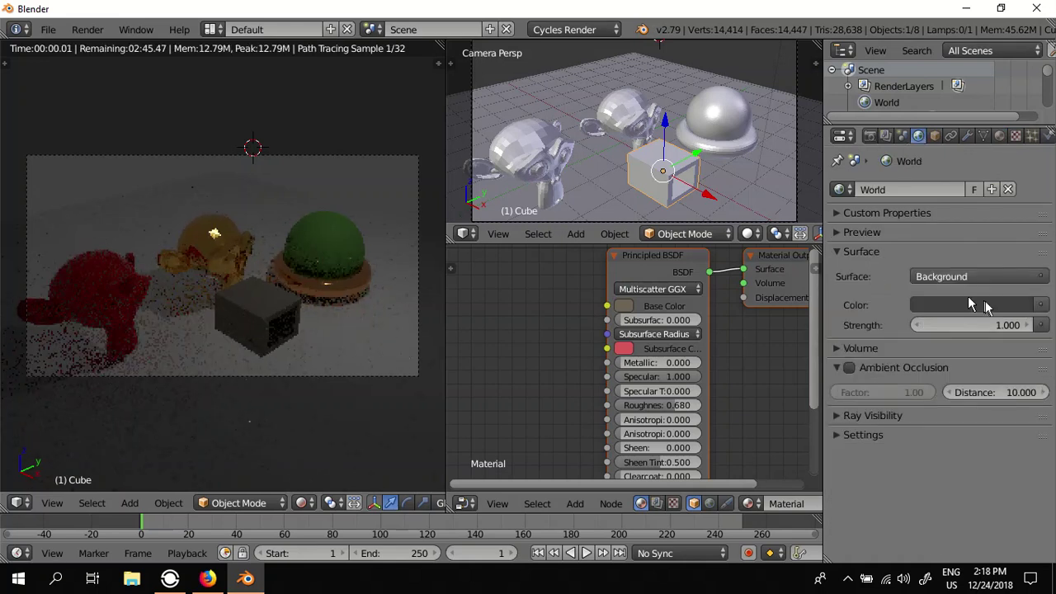
click(1041, 304)
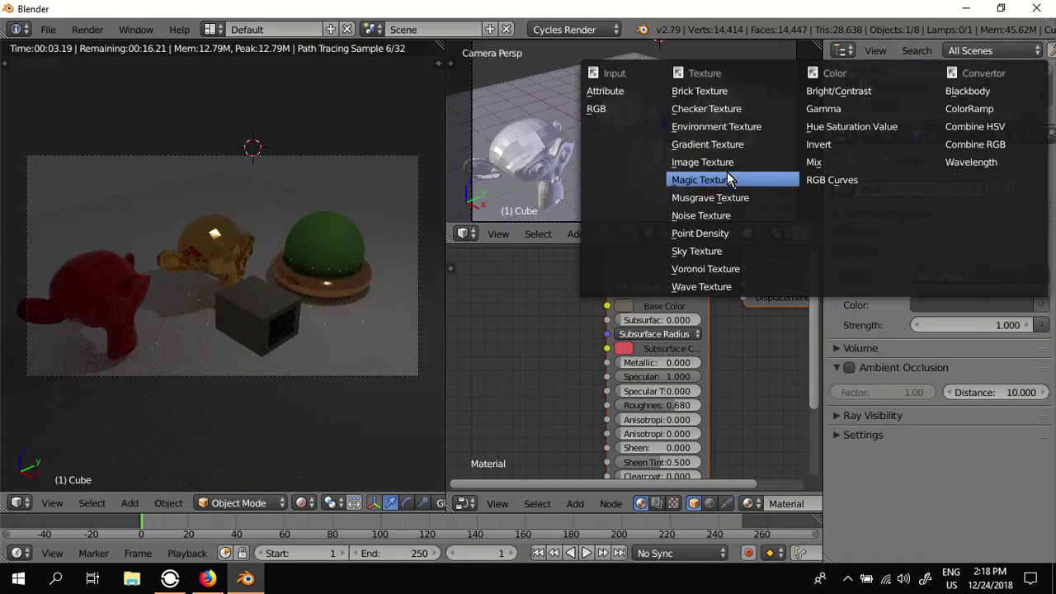
click(701, 126)
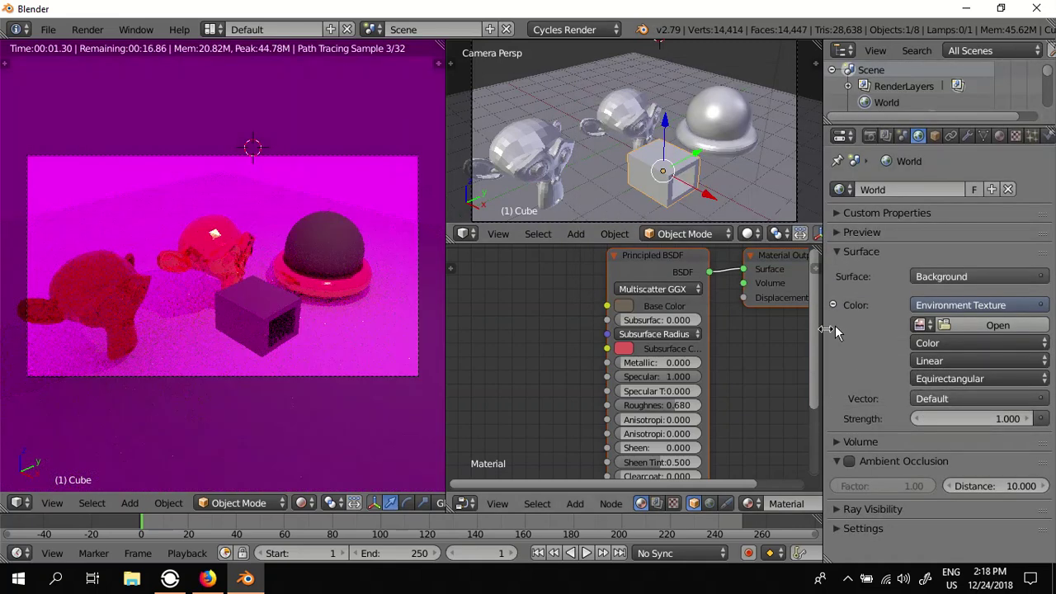
Load noon_grass_1k.hdr from the Blender 3D\Env Texture documents folder as the world's environment image
click(984, 323)
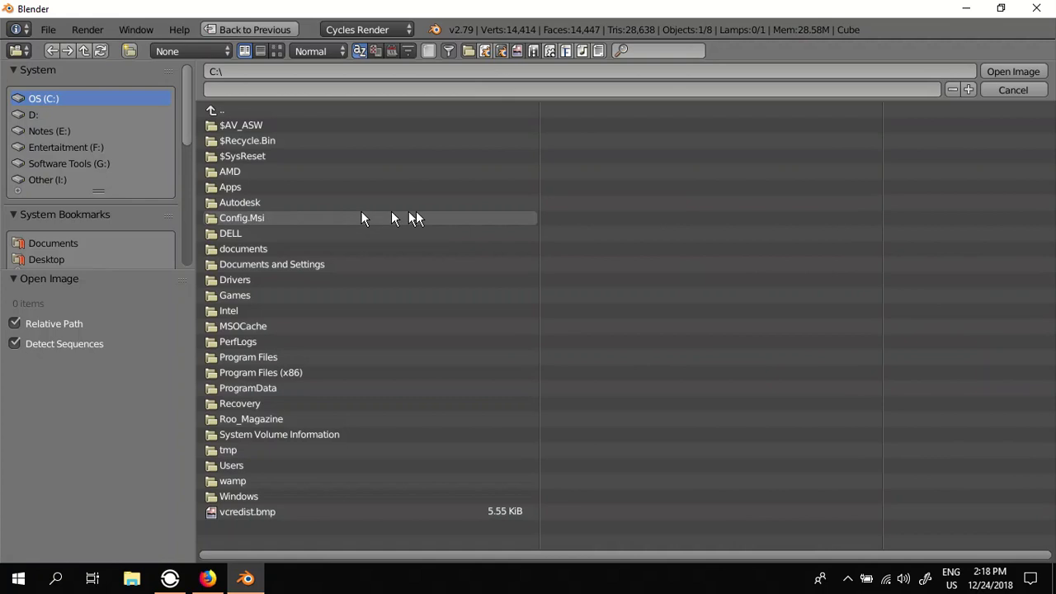
click(50, 241)
click(230, 170)
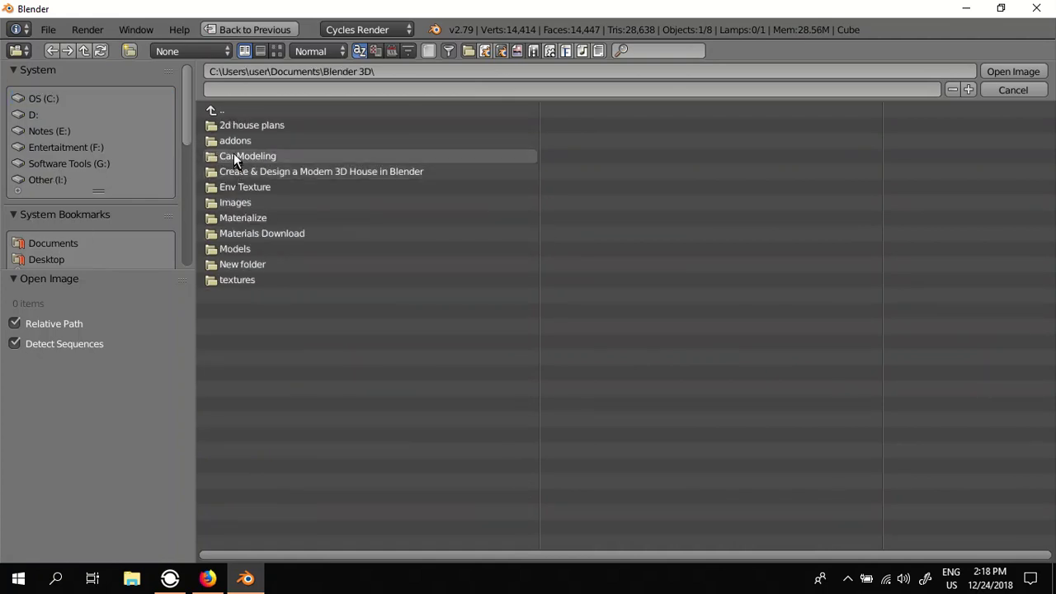
click(242, 185)
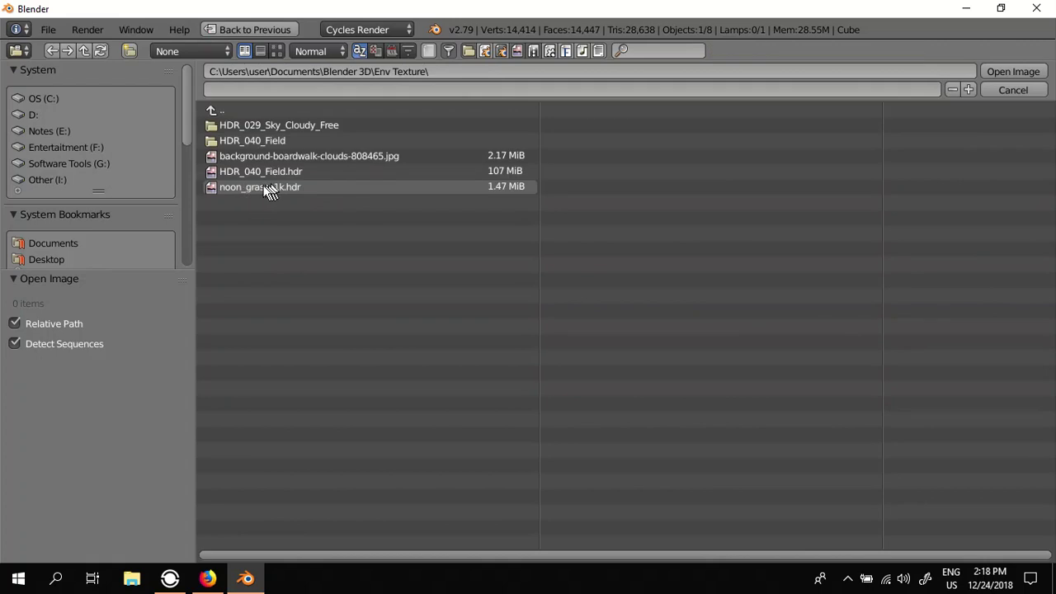
click(257, 187)
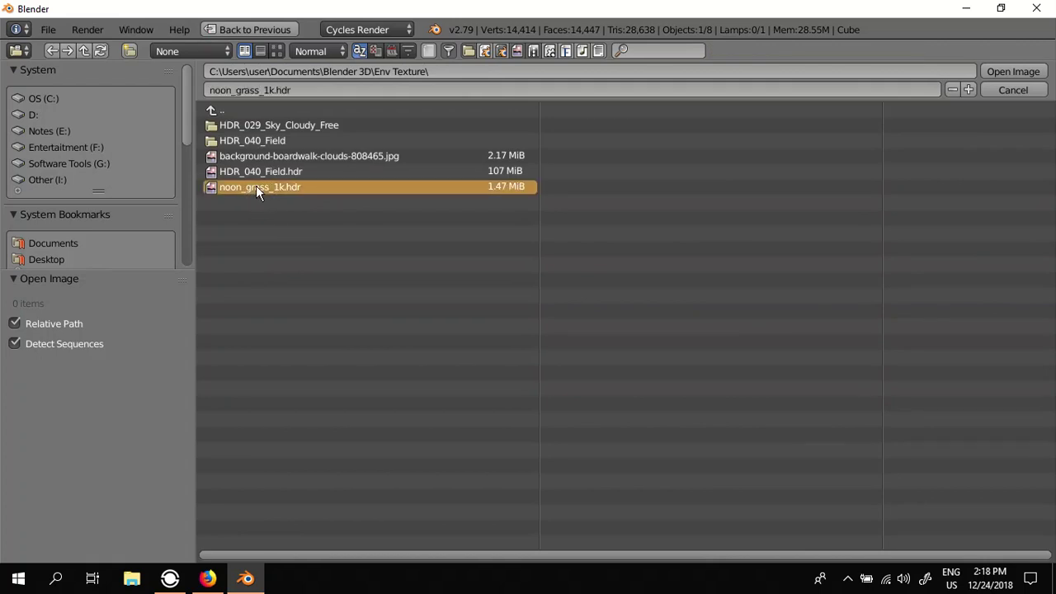
click(998, 70)
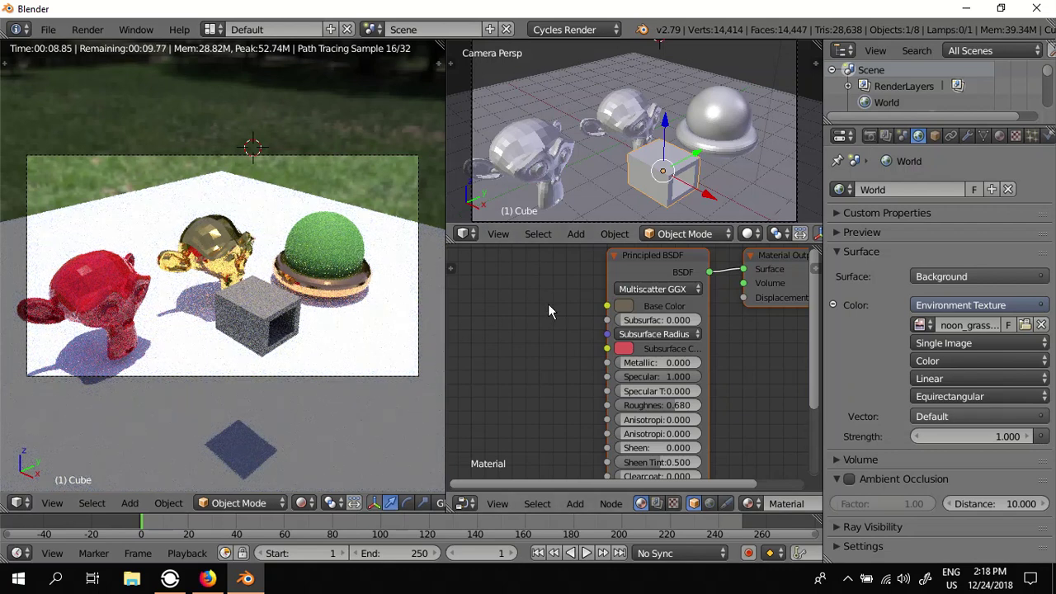
Turn off Diffuse ray visibility for the gold monkey head in its Cycles object settings
right_click(633, 101)
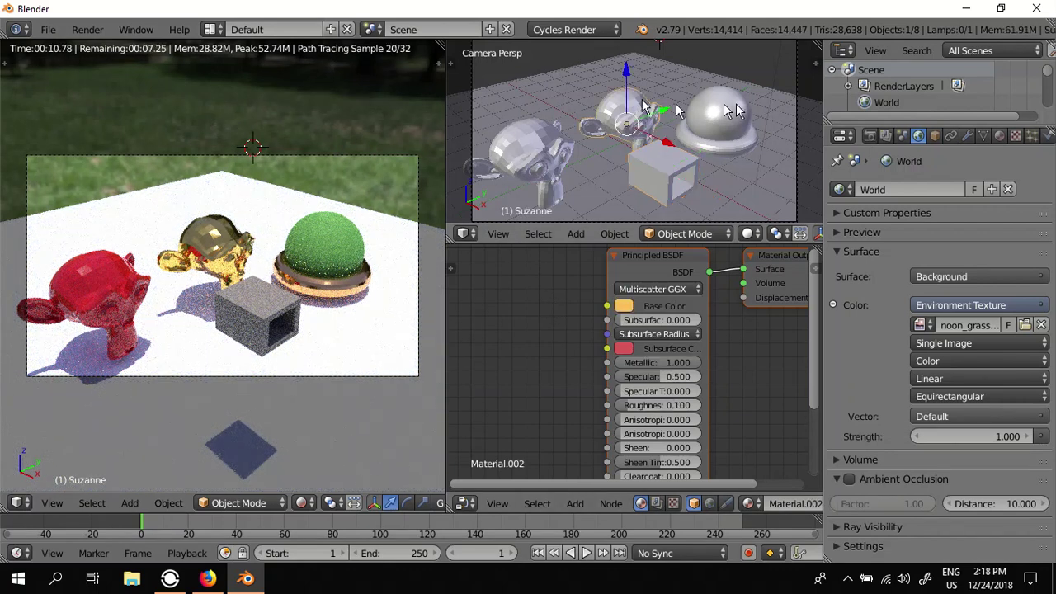
click(935, 135)
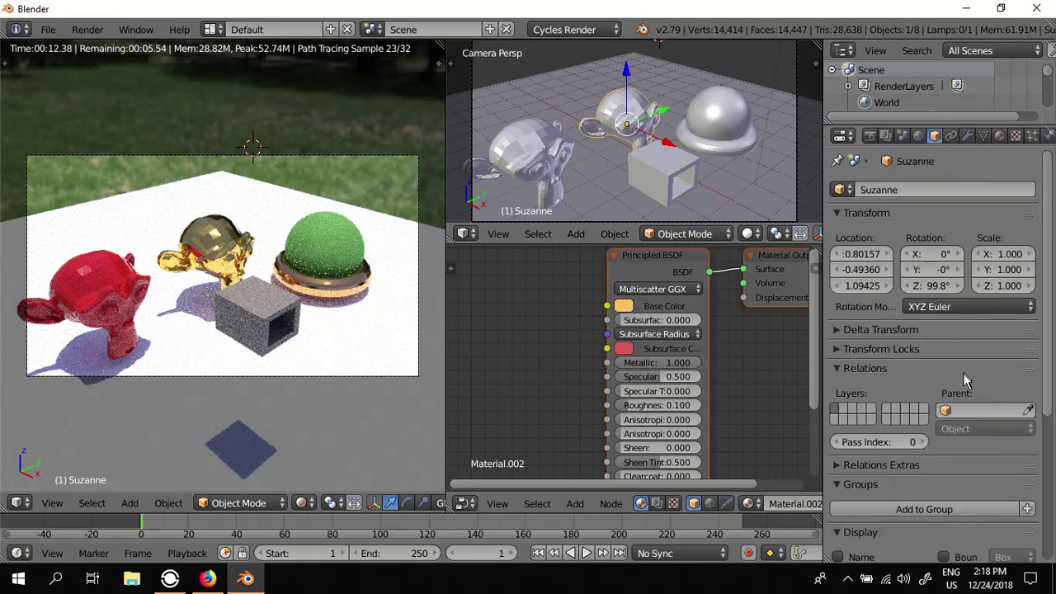
scroll(958, 380, down, 6)
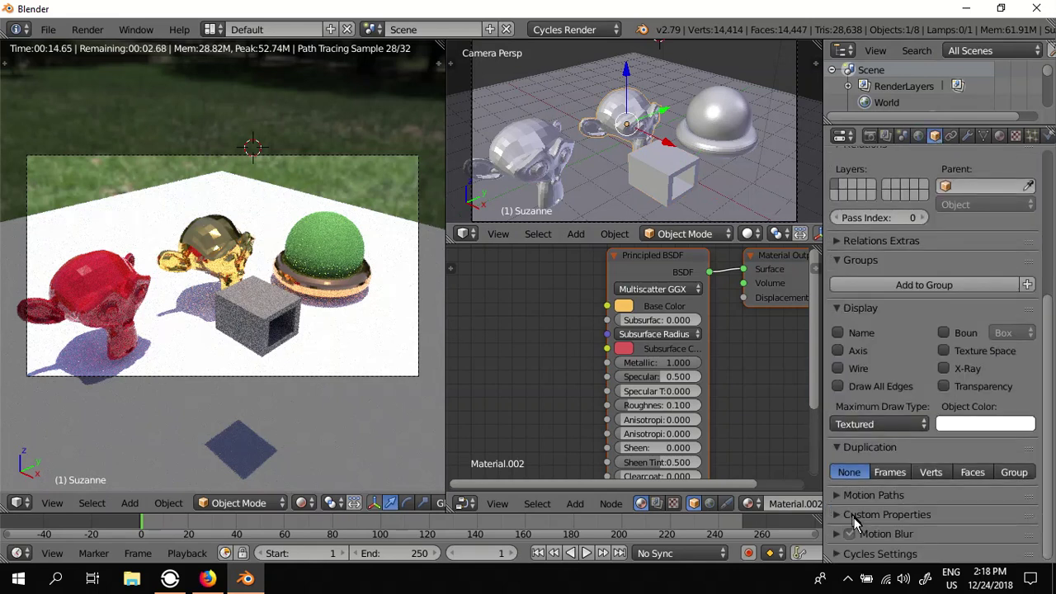
click(840, 553)
scroll(908, 465, down, 5)
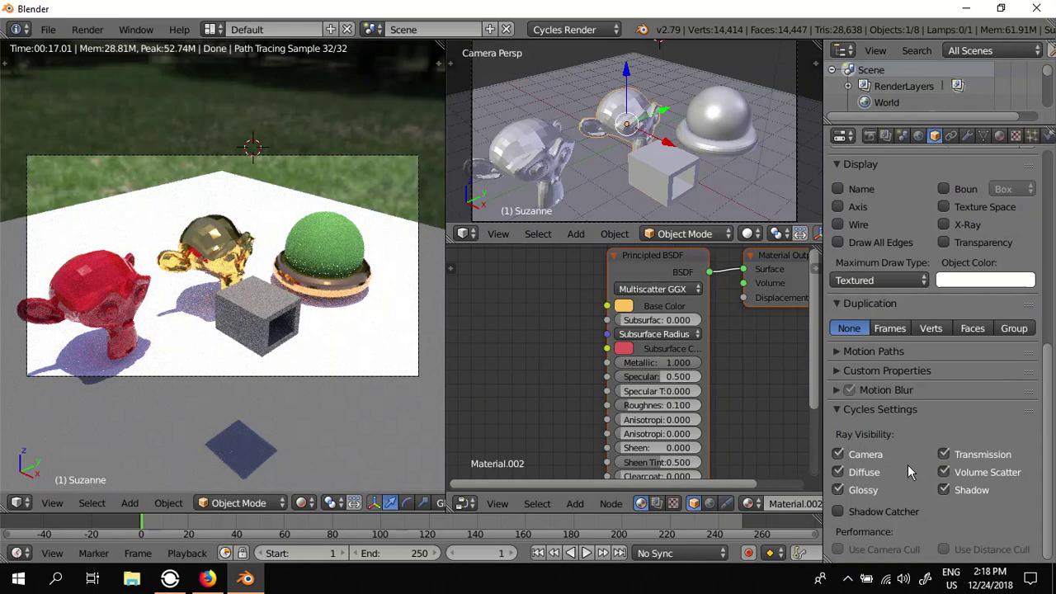
click(838, 472)
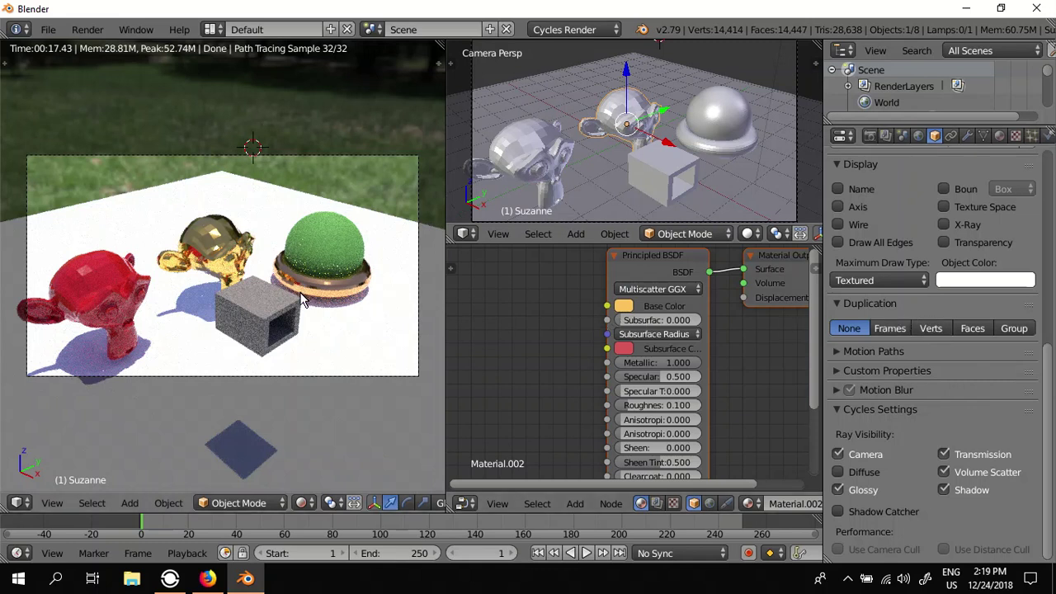
Select the camera and lower it along the Z axis
scroll(699, 147, down, 6)
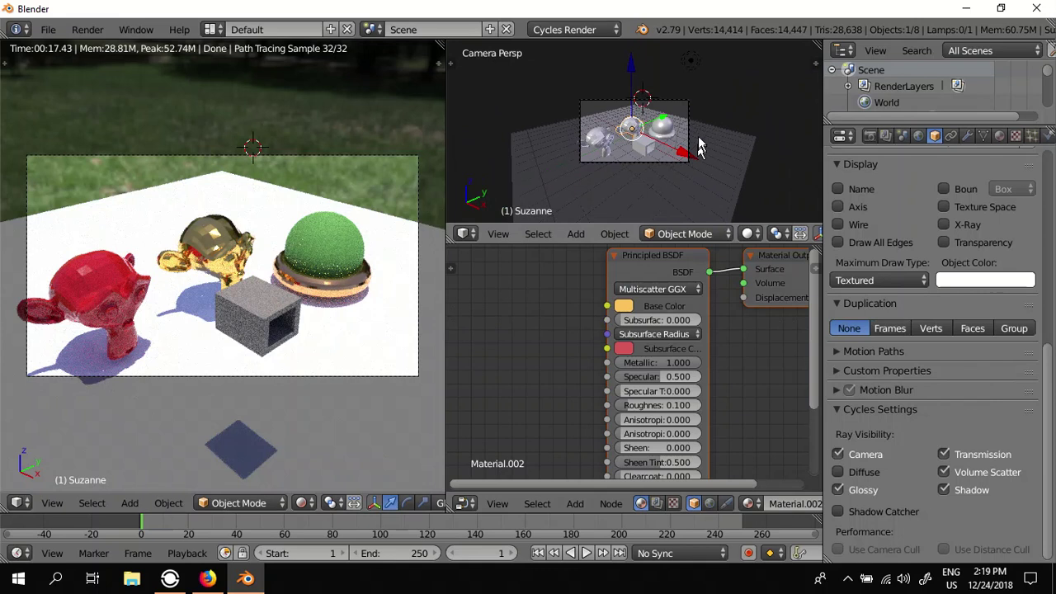
middle_drag(698, 147, 690, 169)
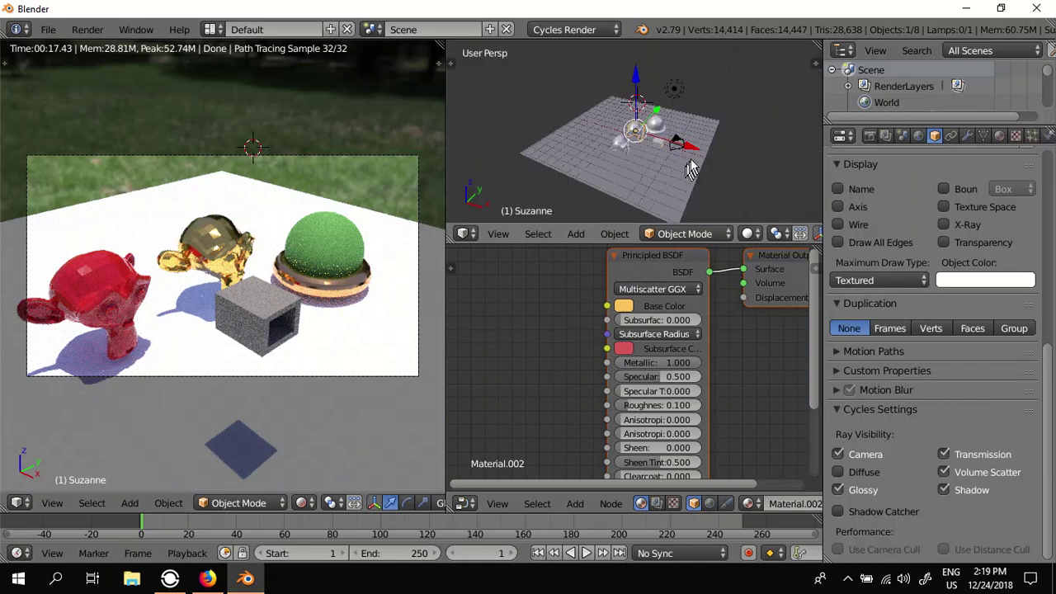
right_click(682, 147)
right_click(680, 147)
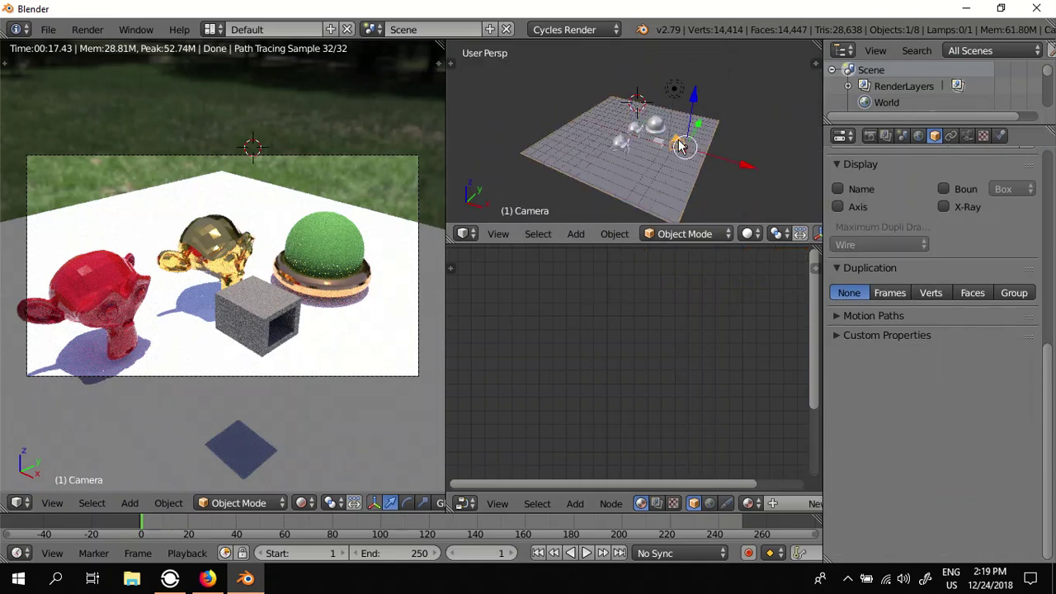
drag(697, 101, 700, 124)
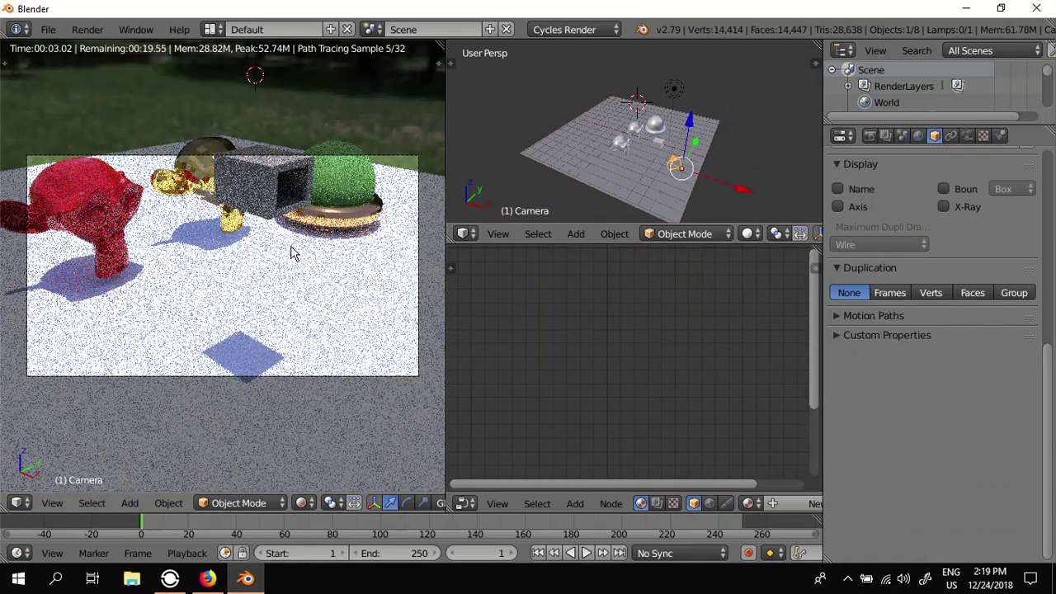
Reframe the camera in fly mode so all the objects and the grass background fit in the shot
key(shift+f)
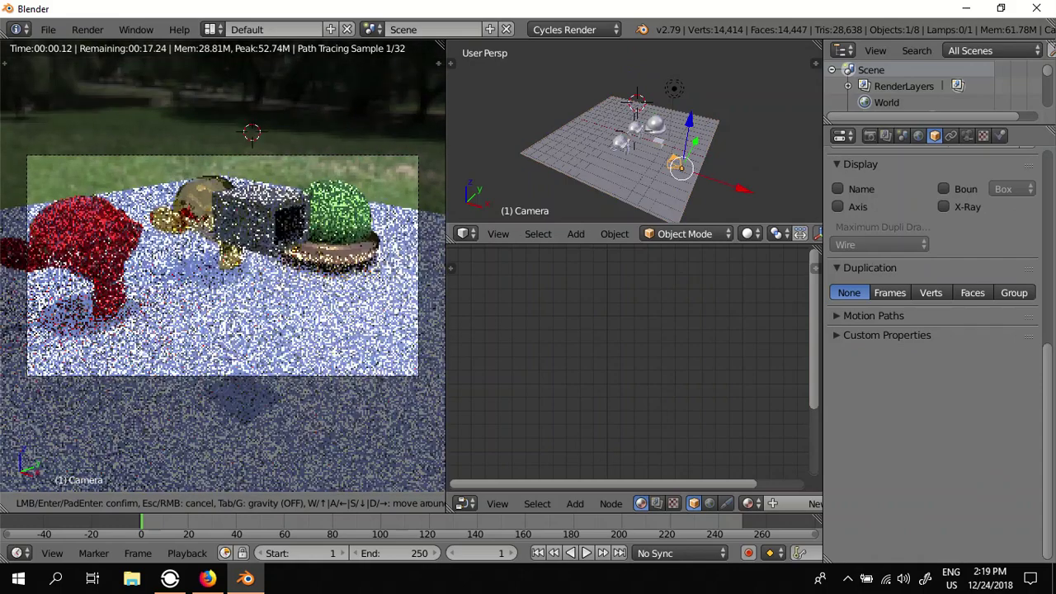
key(w)
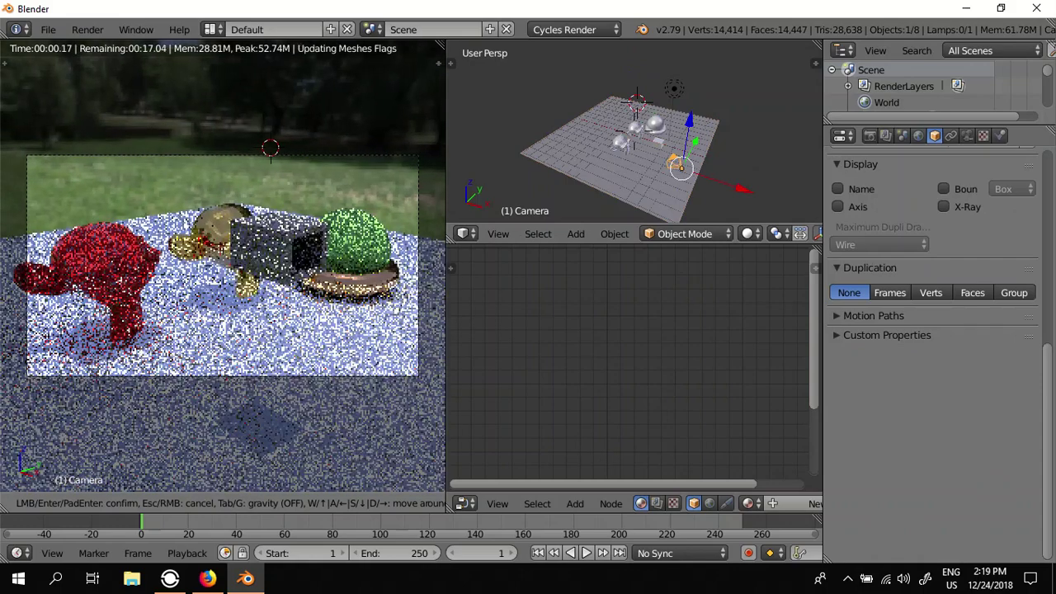
click(223, 265)
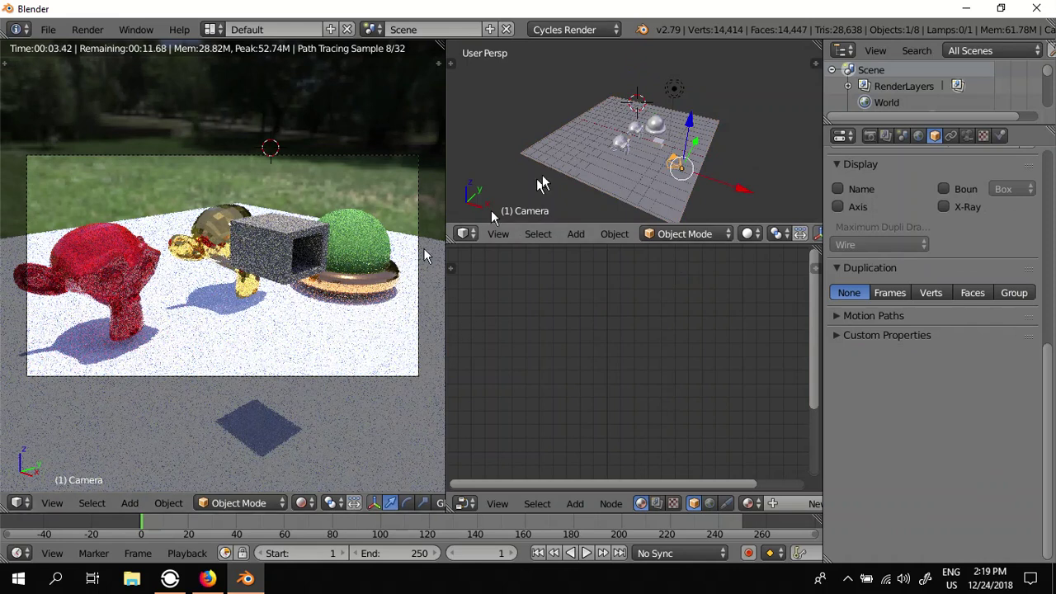
Lower the wood cube about 1.67 units along Z toward the ground plane
right_click(659, 147)
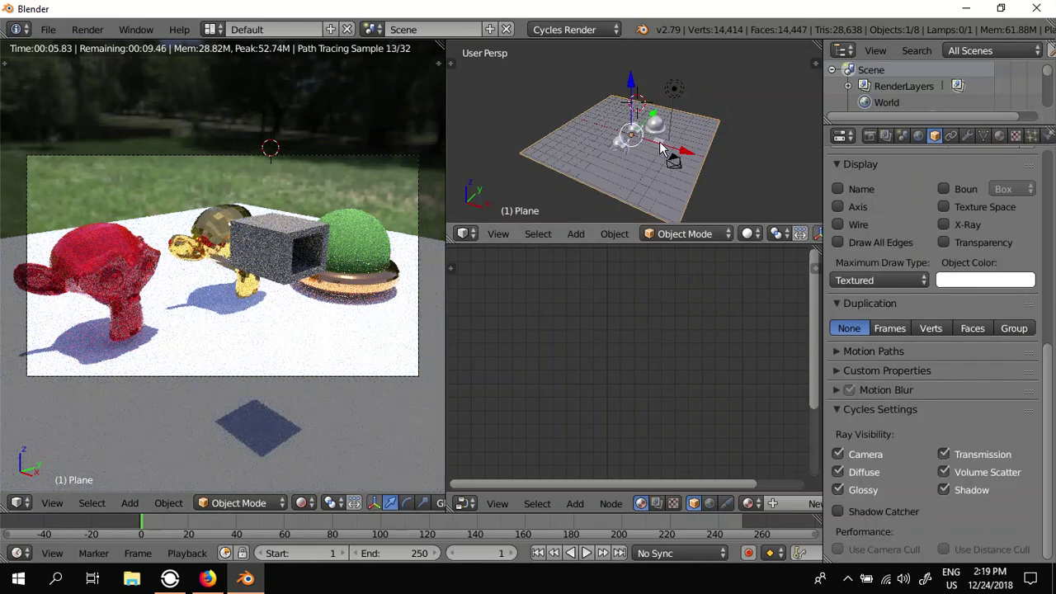
right_click(660, 147)
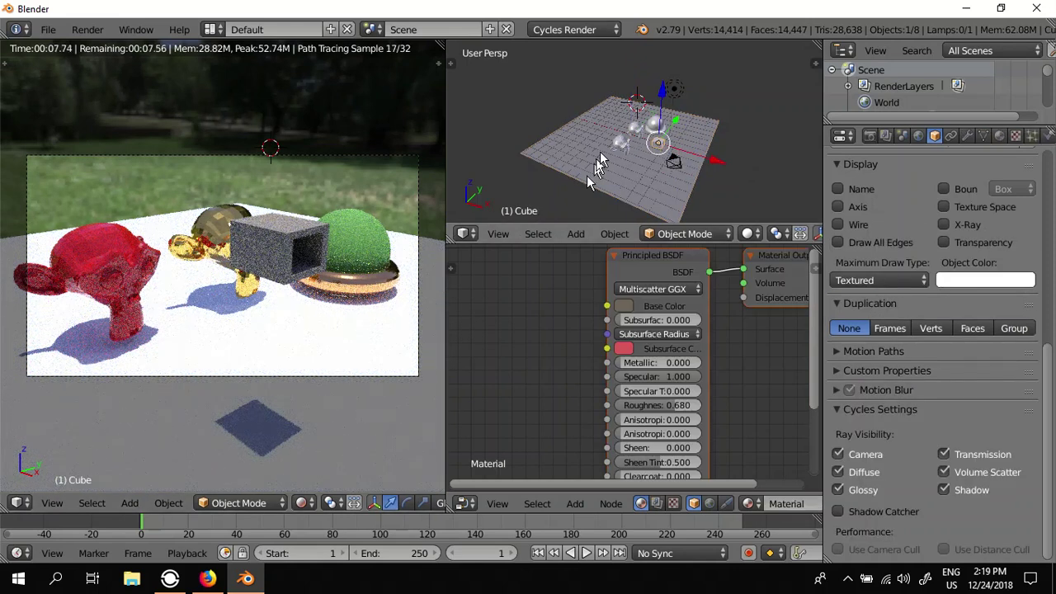
key(g)
key(z)
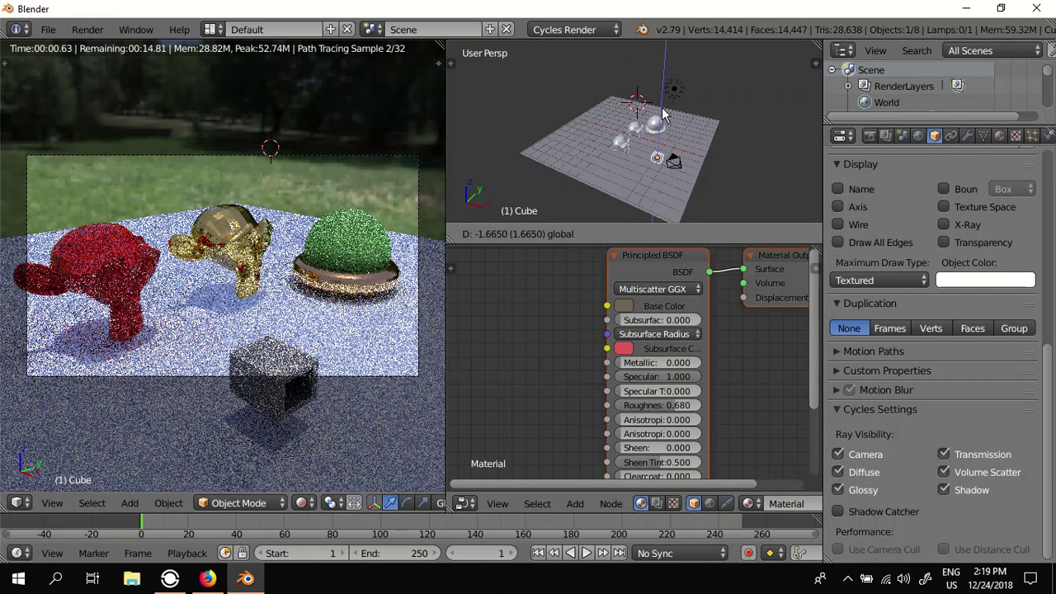
drag(663, 108, 662, 111)
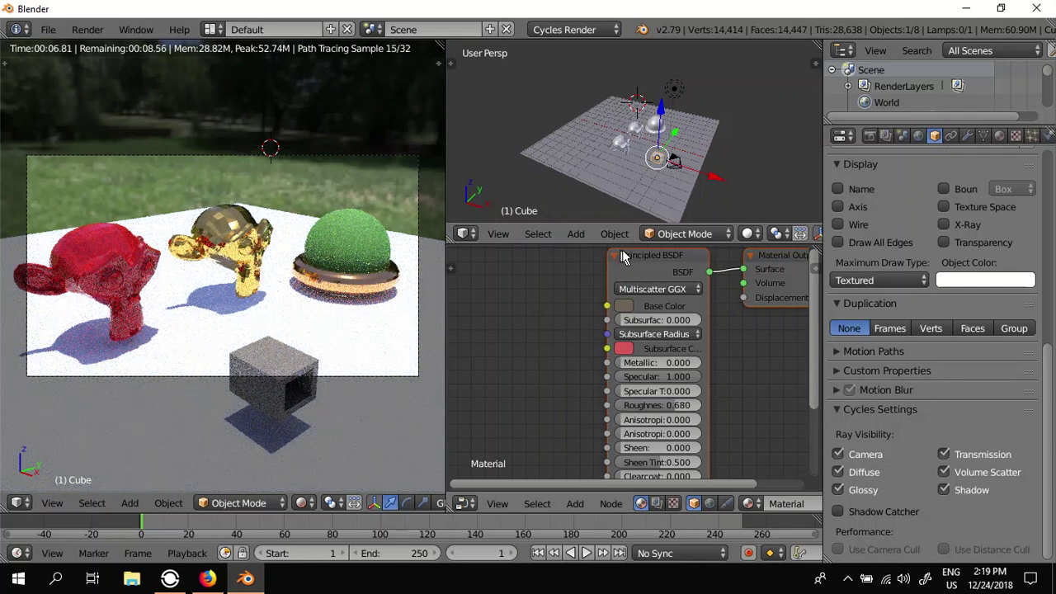
Duplicate the green sphere and place the copy in front of the red monkey head
right_click(657, 124)
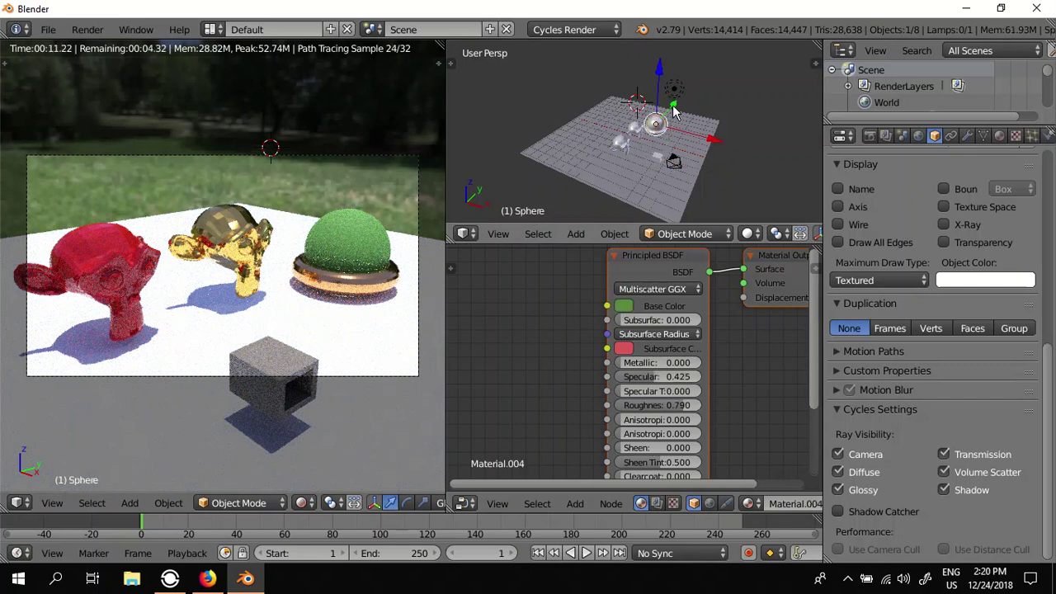
key(shift+d)
click(673, 106)
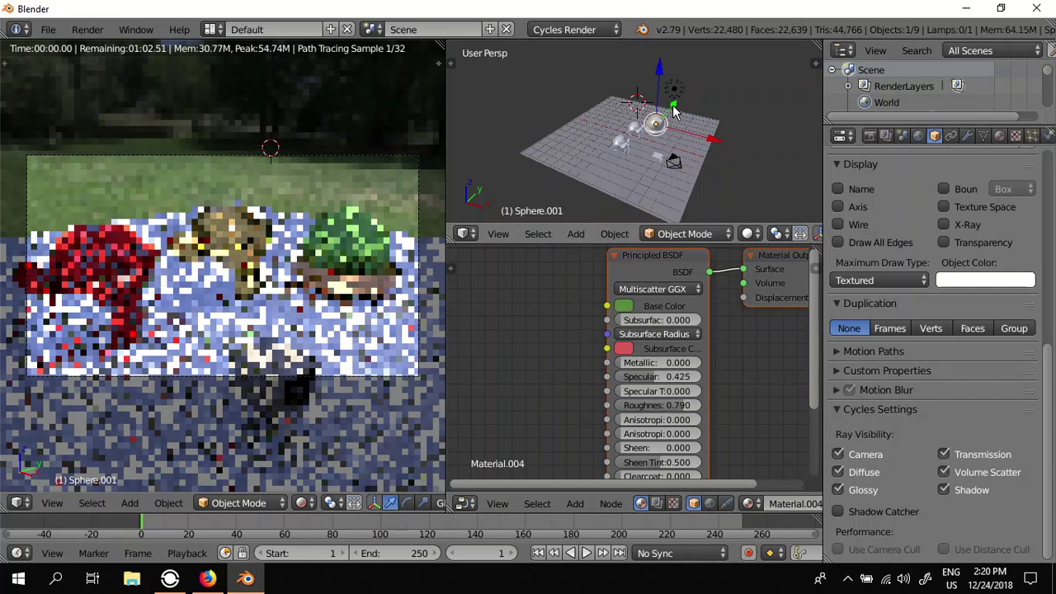
drag(674, 106, 672, 158)
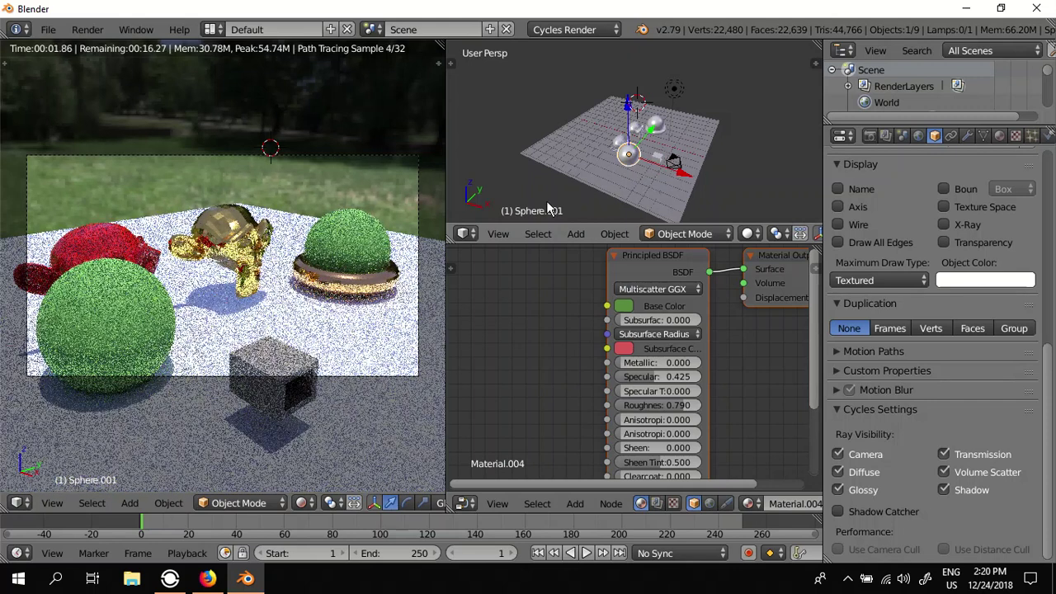
Replace the copied sphere's shared green material with a new one using the Cloth dielectric PBR preset
click(999, 137)
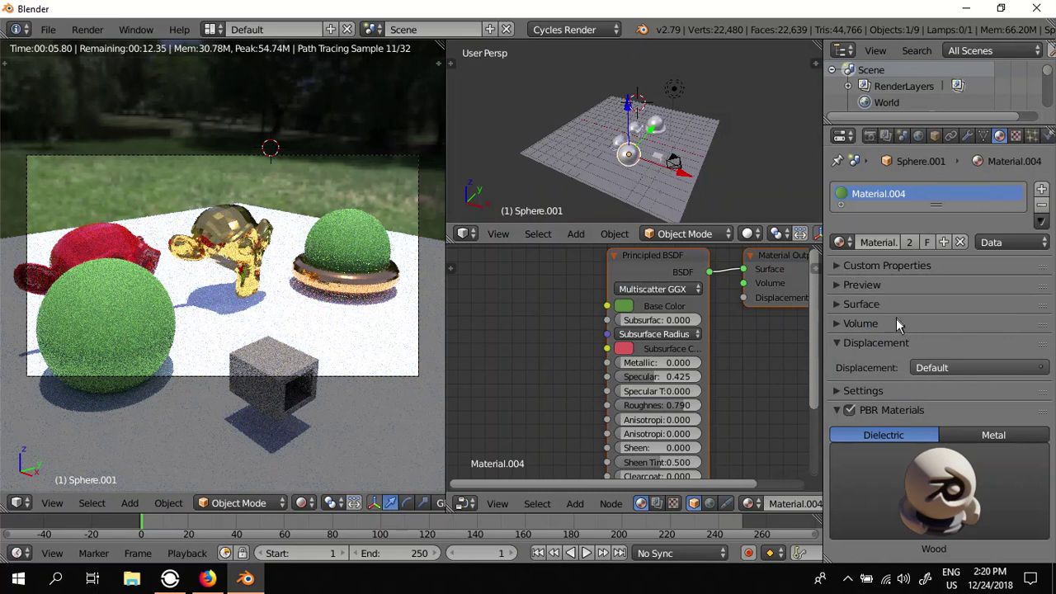
click(837, 265)
click(837, 264)
click(1042, 207)
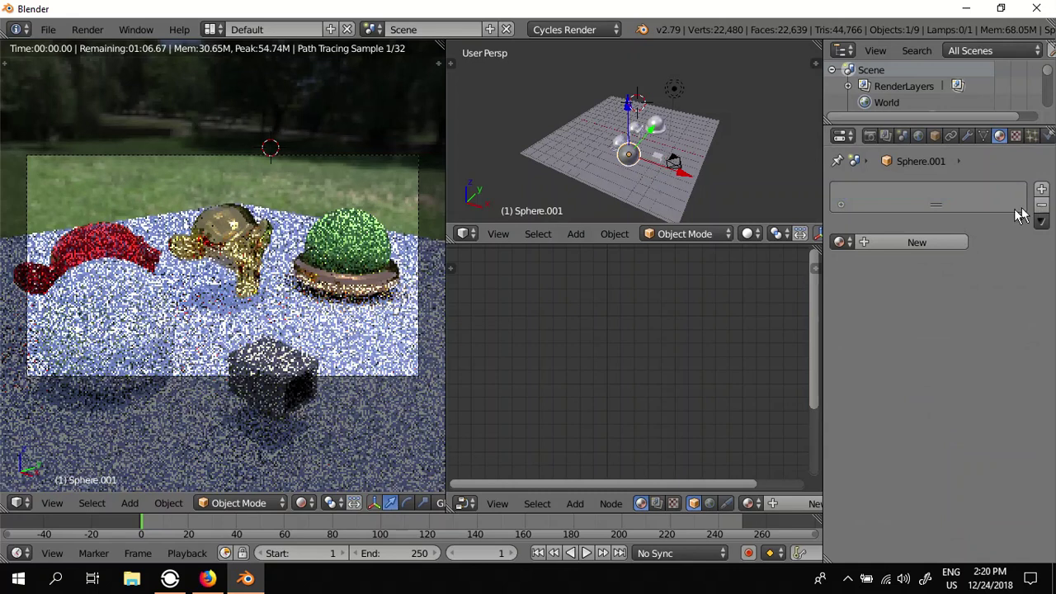
click(918, 240)
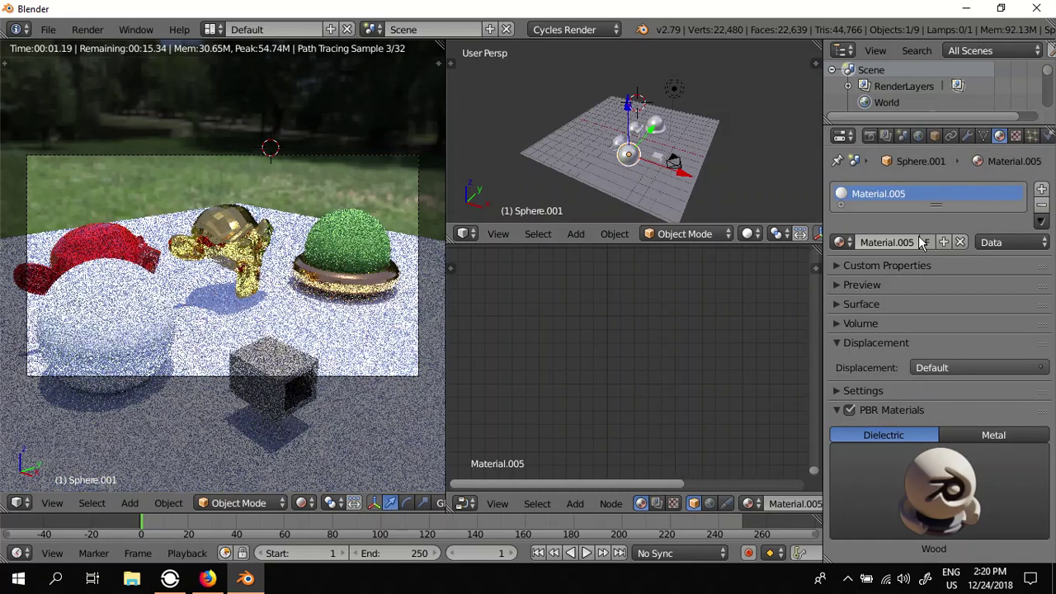
click(956, 491)
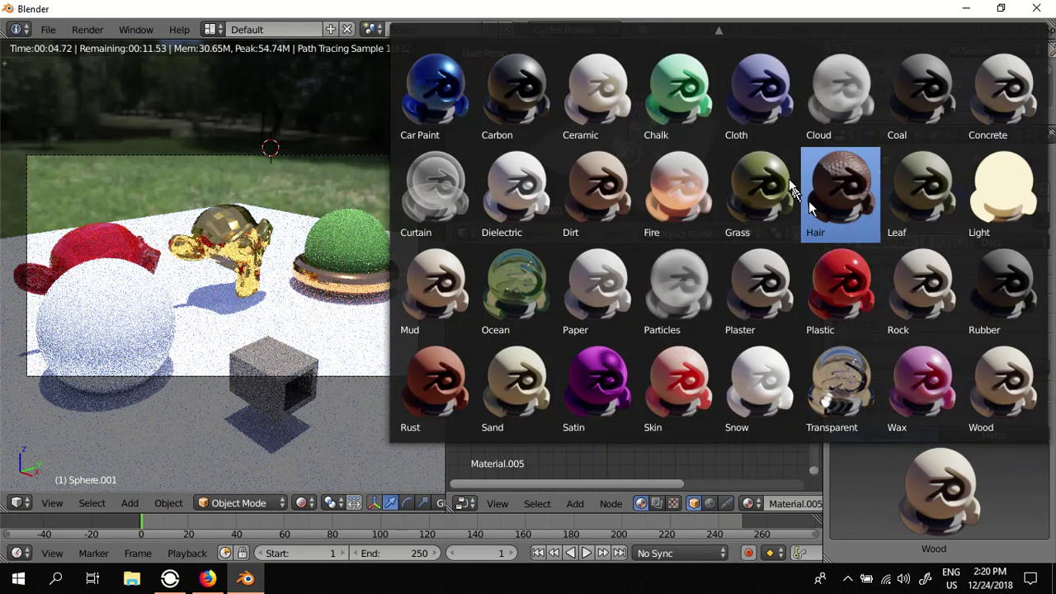
click(758, 99)
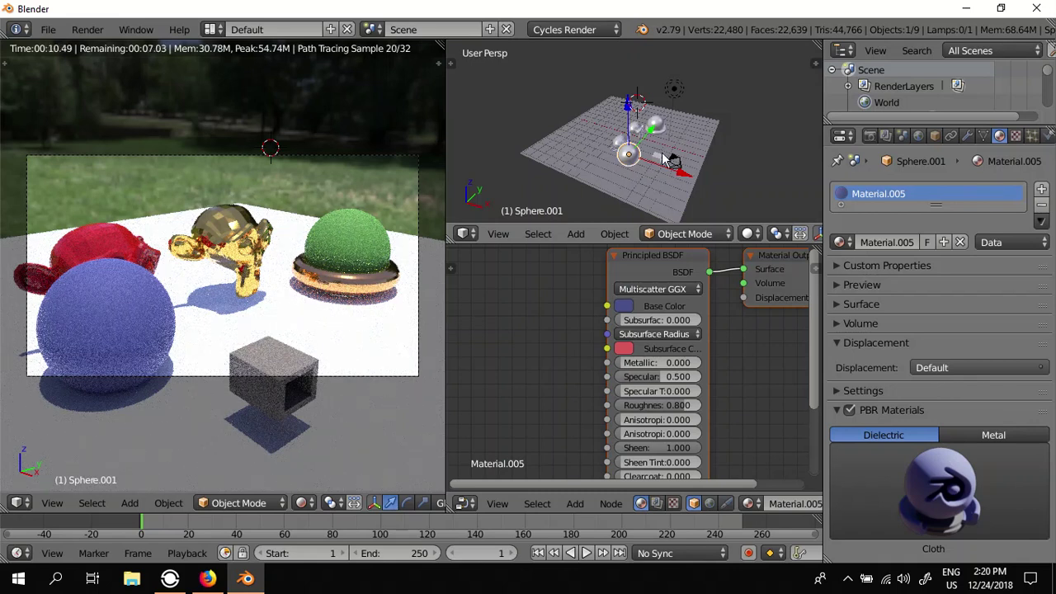
Duplicate the original green sphere again and place the copy in front of the gold monkey head
scroll(669, 159, up, 3)
right_click(708, 124)
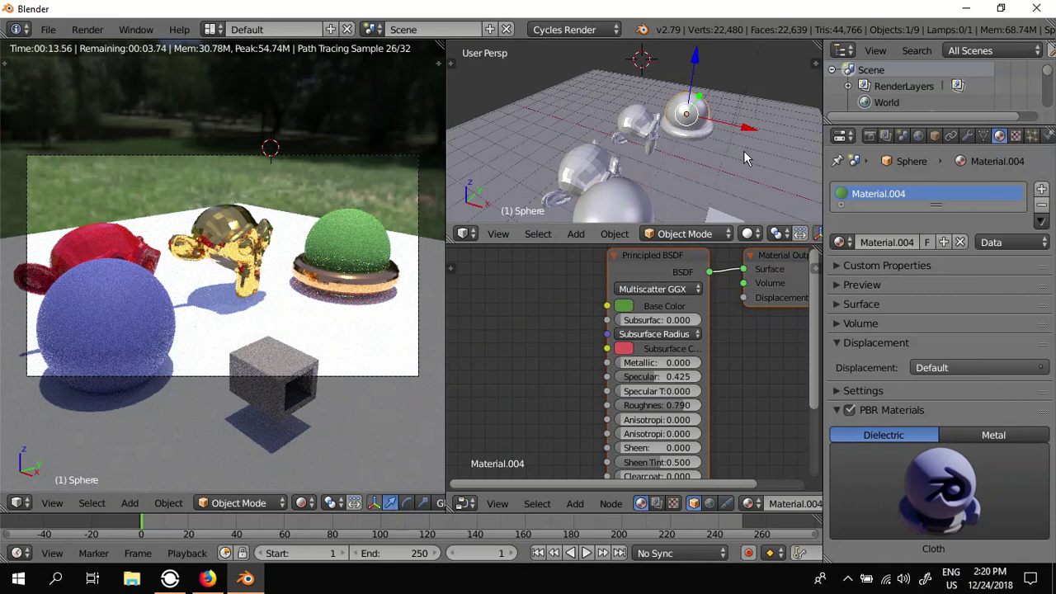
middle_drag(743, 150, 741, 132)
key(shift+d)
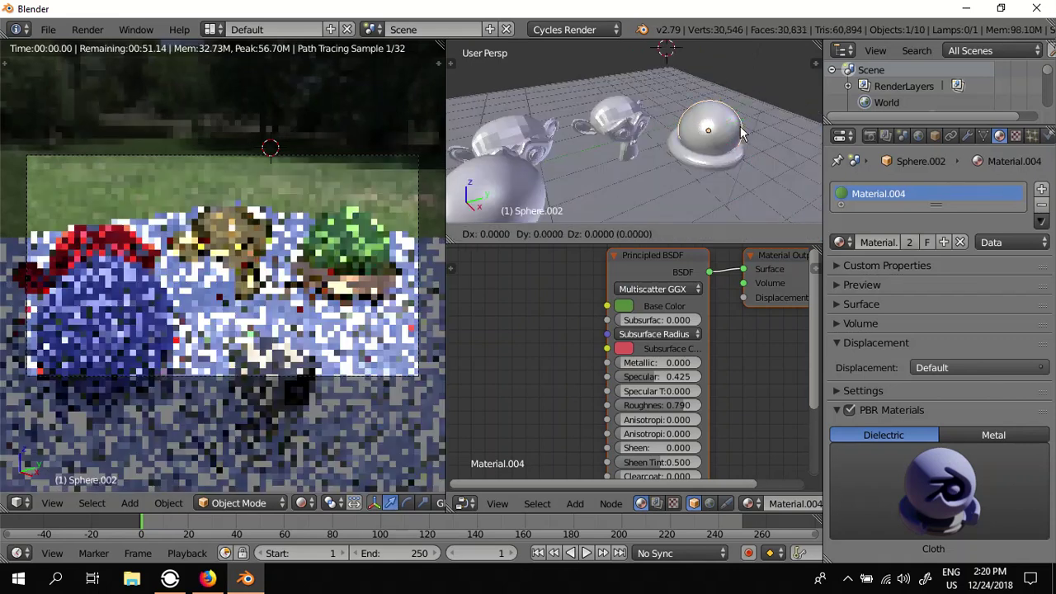
right_click(741, 132)
drag(734, 125, 643, 163)
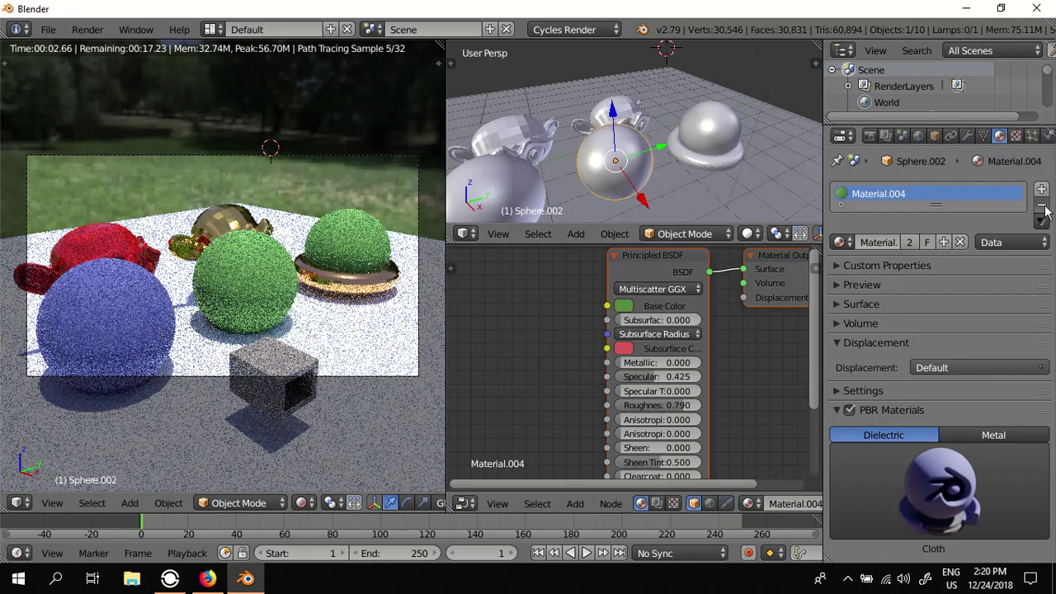
Unlink the green material from the second copy and give it a new material with the Silver metal PBR preset
click(960, 242)
click(922, 242)
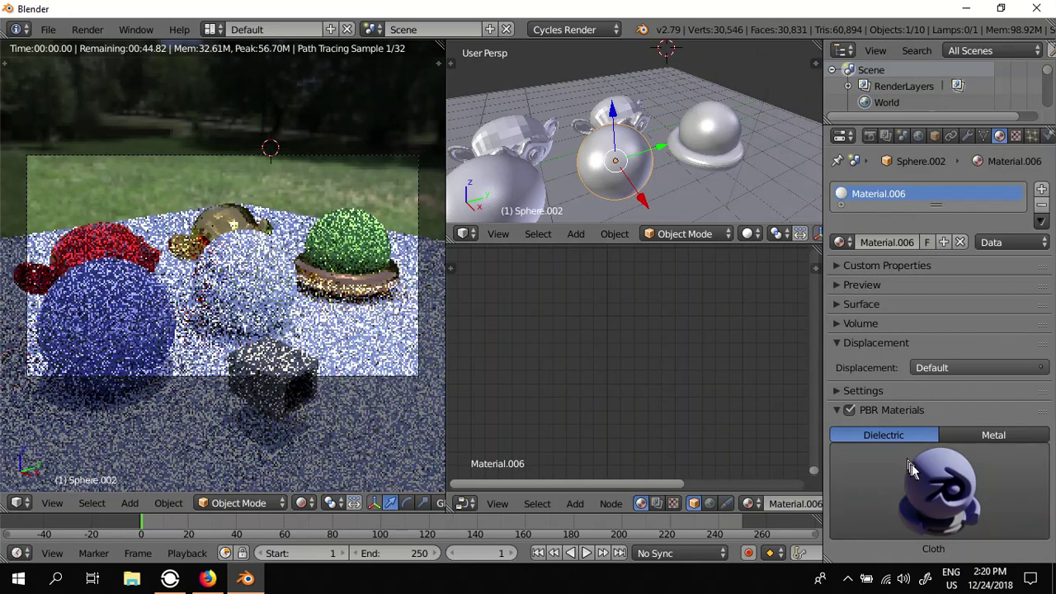
click(970, 435)
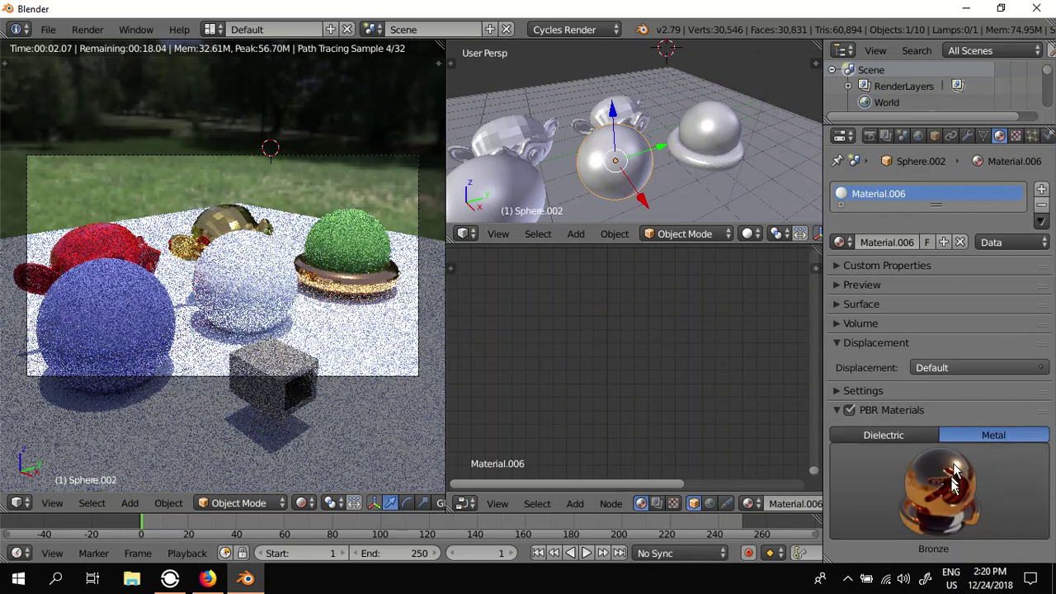
click(953, 487)
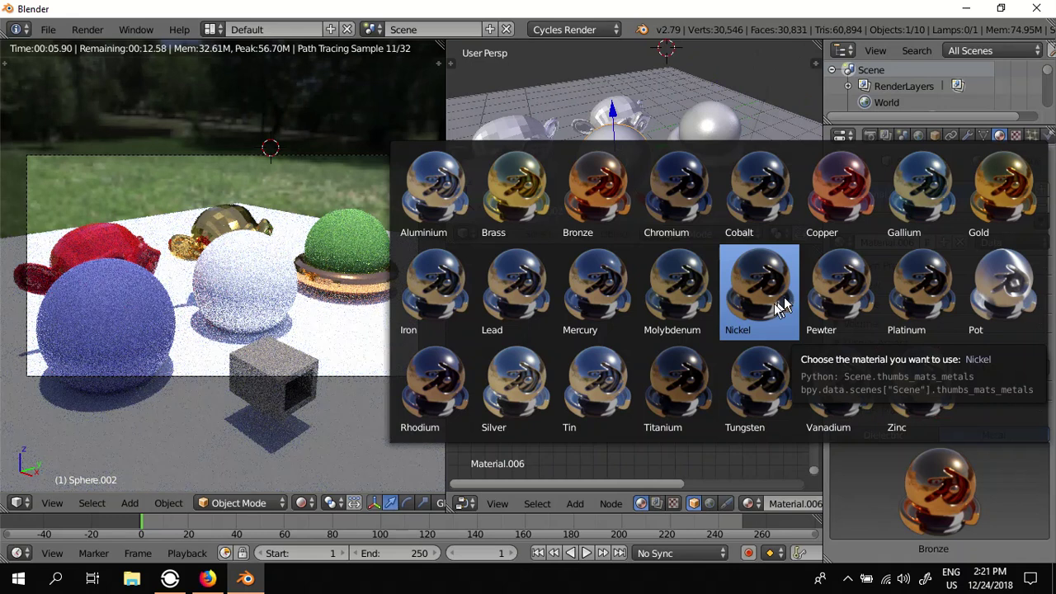
click(529, 390)
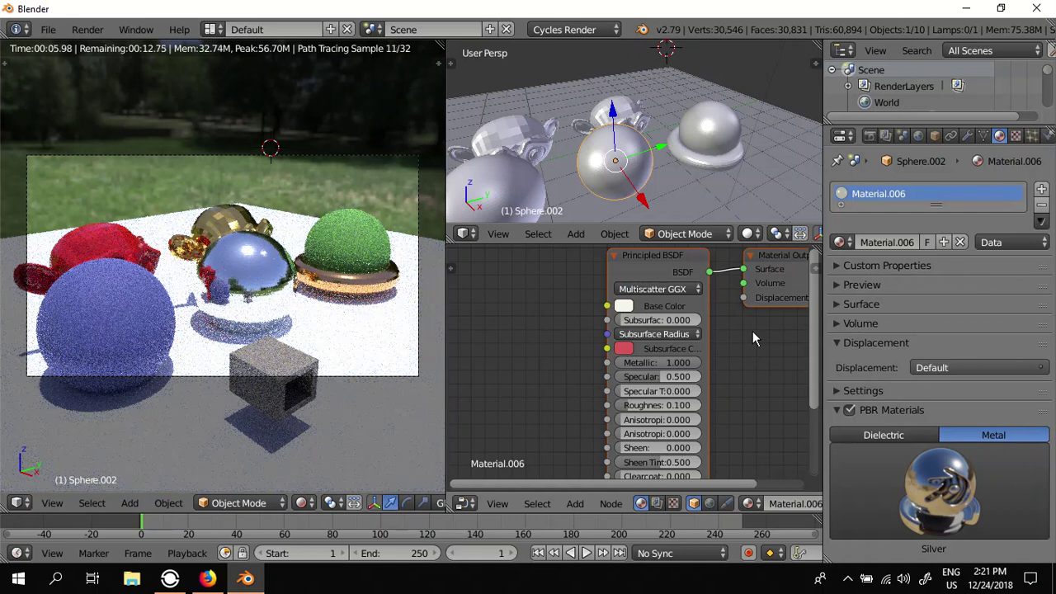
Toggle Diffuse ray visibility off and back on for the silver sphere, and turn off its Glossy ray visibility
click(935, 136)
click(837, 472)
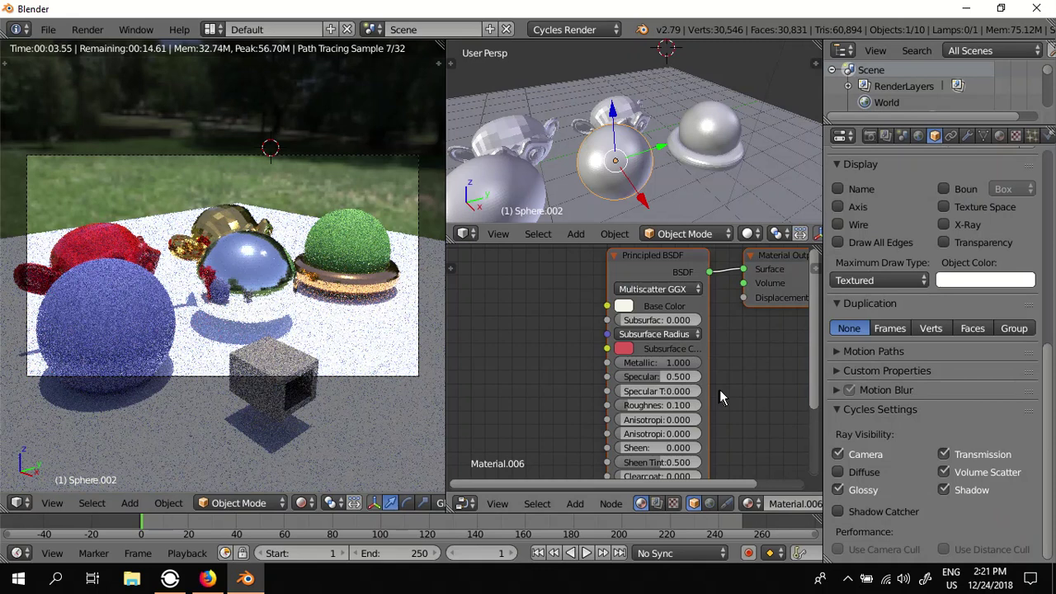
click(840, 471)
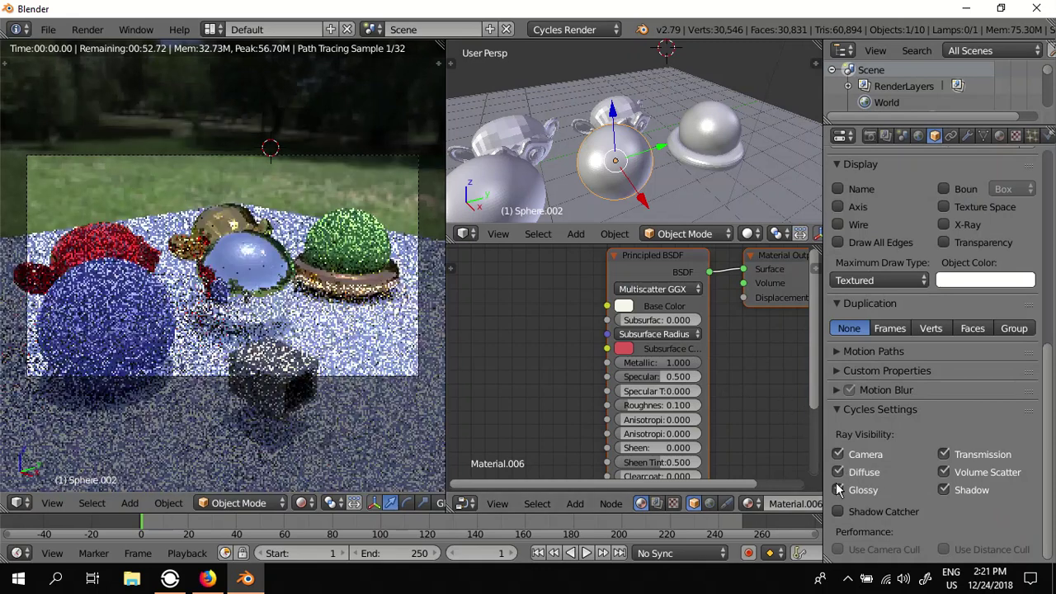
click(840, 490)
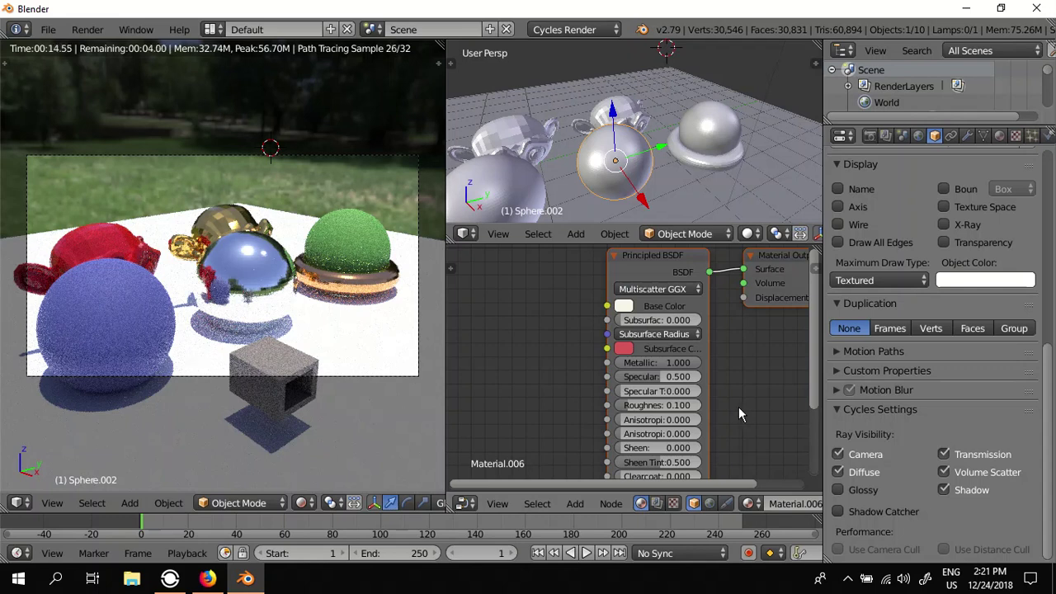
Render the still image from the camera and widen the image view to show the whole render
click(870, 137)
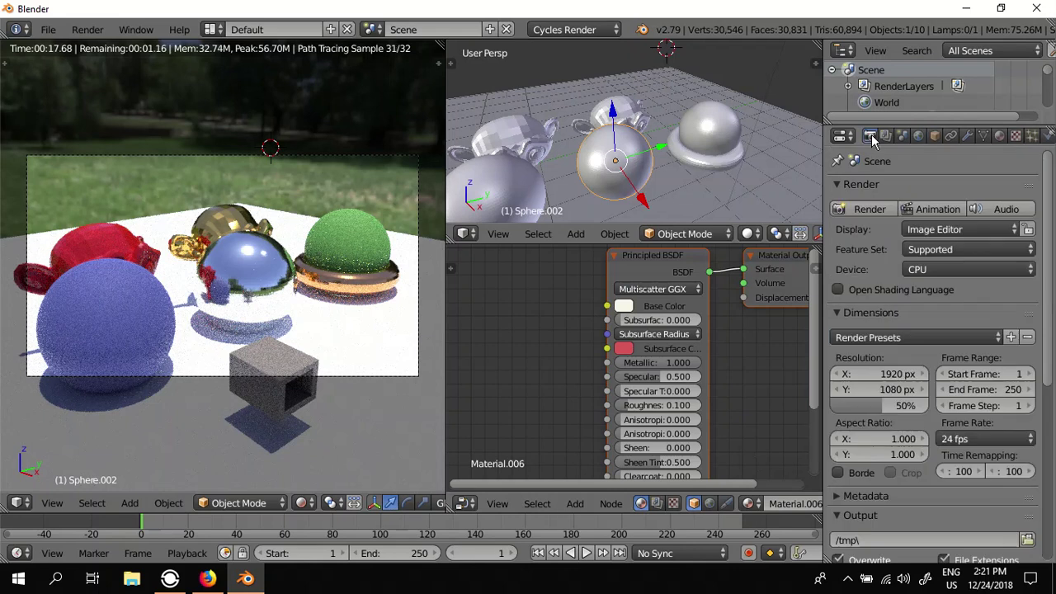
click(871, 210)
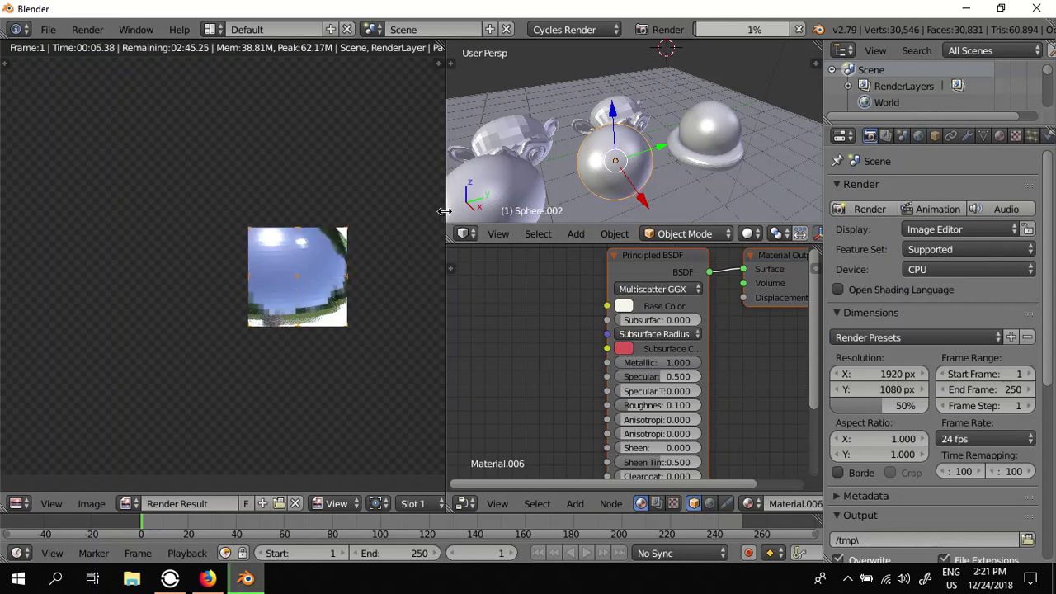
drag(444, 211, 693, 236)
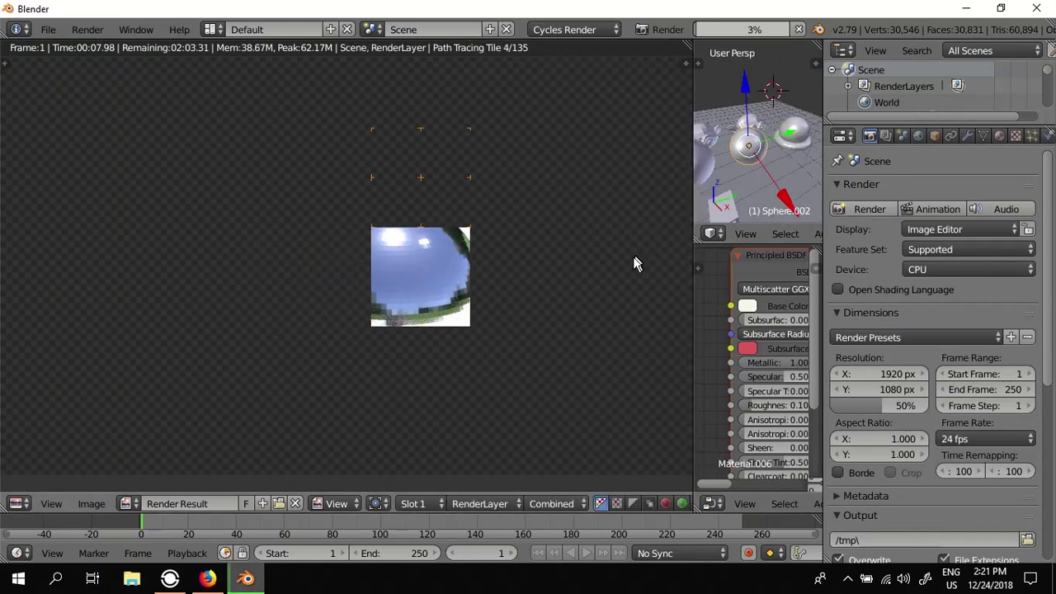
scroll(630, 262, down, 1)
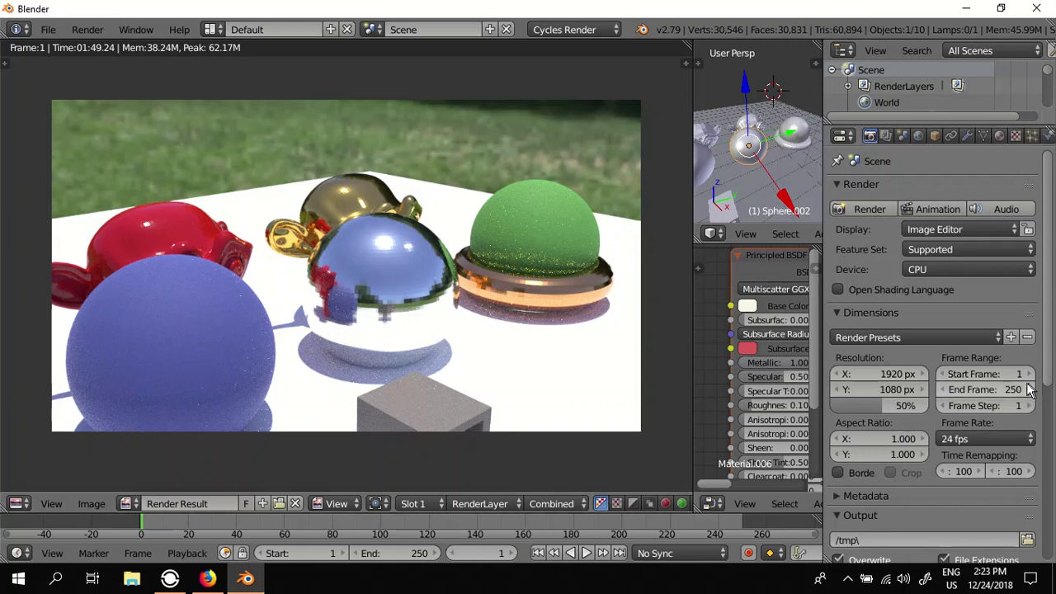
click(170, 579)
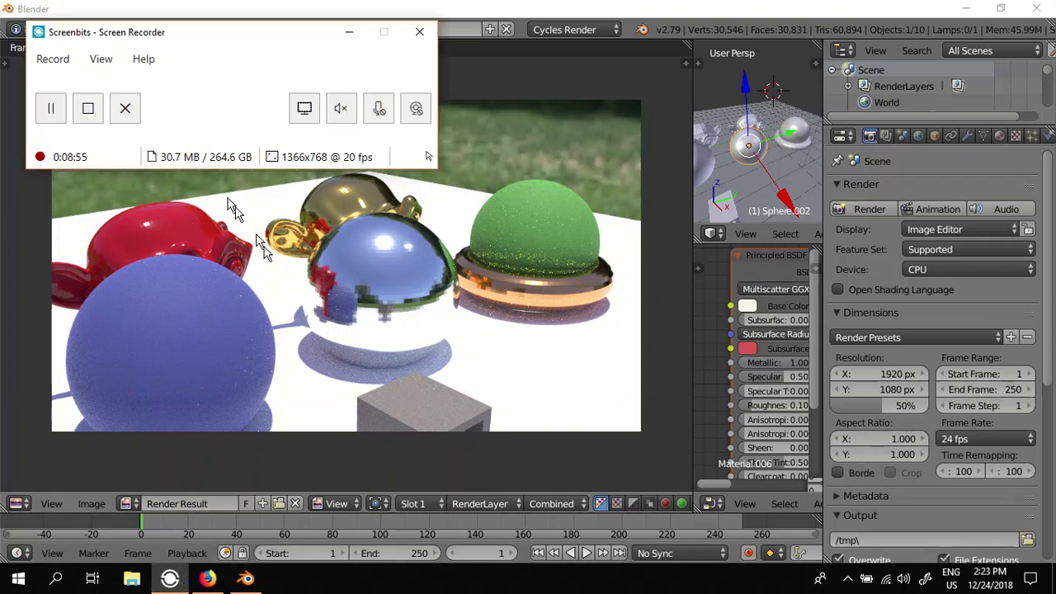